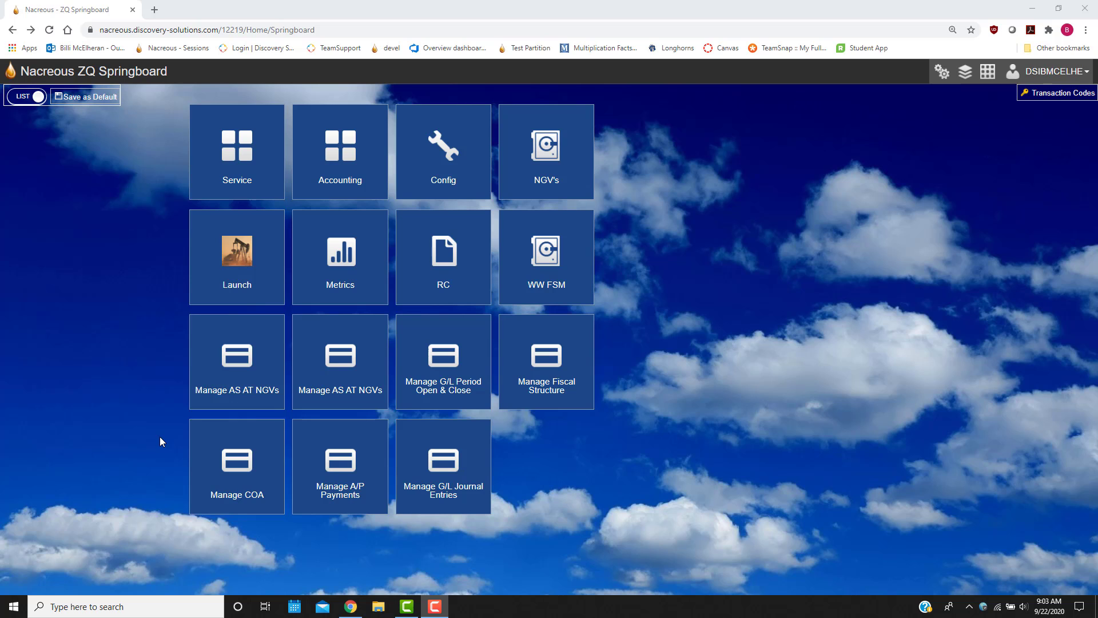
# Step: In Manage COA, create a level 1 G/L account with sub account 50 and description LEVEL 1
pyautogui.click(230, 466)
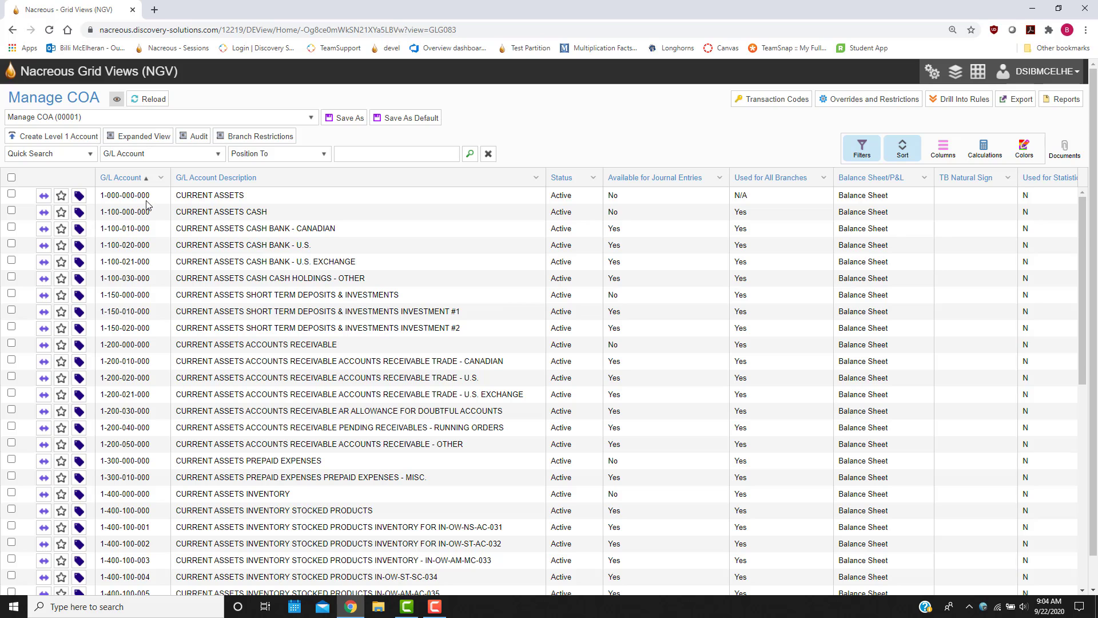
pyautogui.click(56, 143)
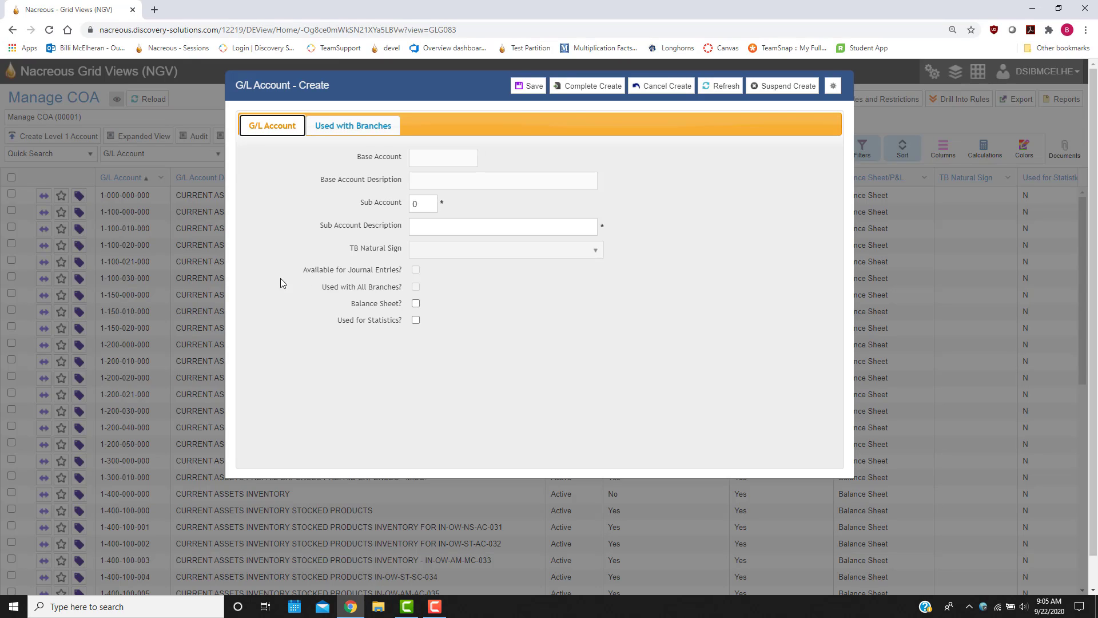
pyautogui.click(426, 207)
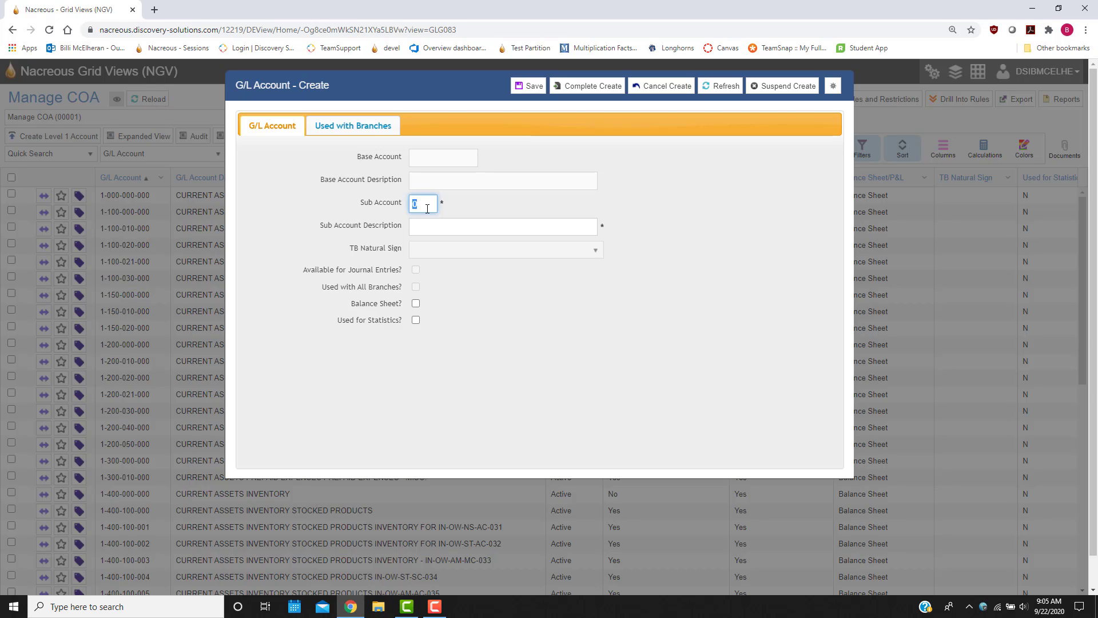
pyautogui.write('50')
pyautogui.click(427, 226)
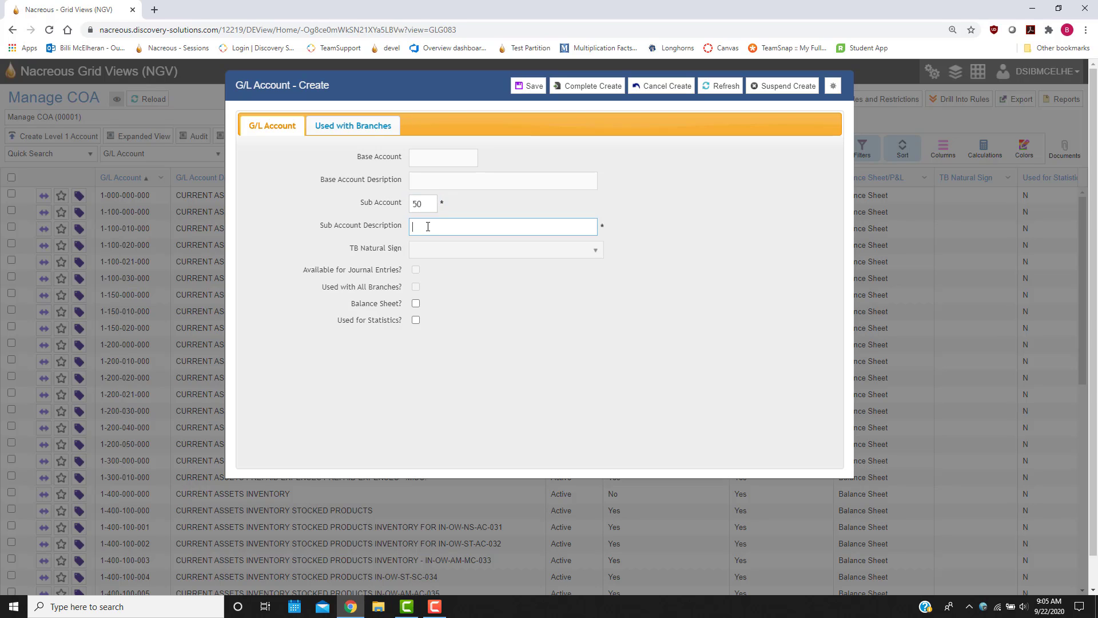
pyautogui.write('LEVEL')
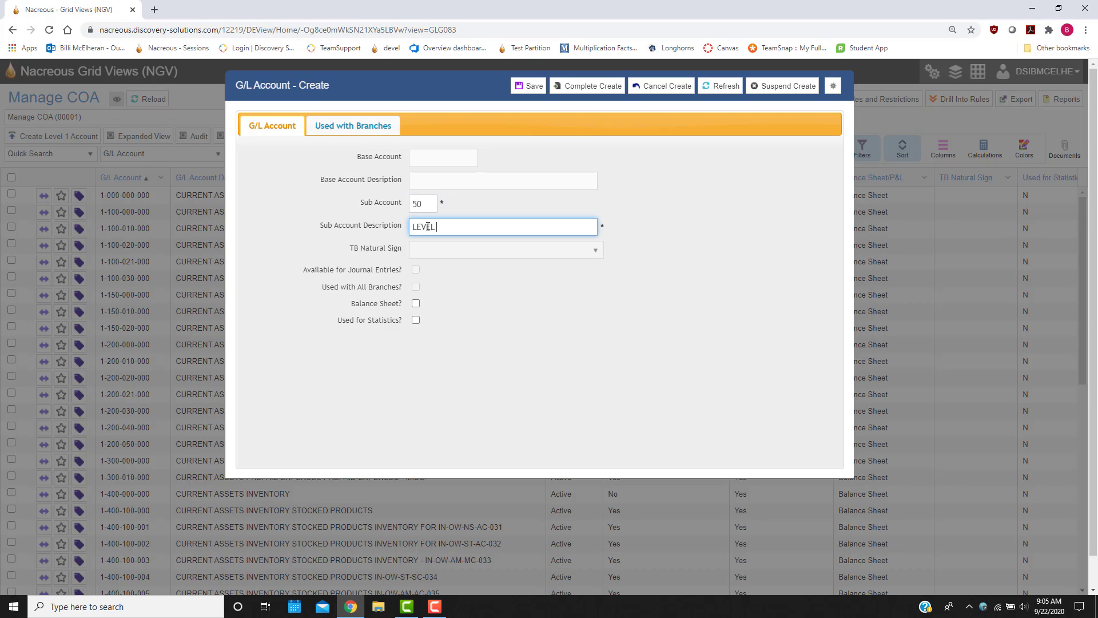
pyautogui.write(' 1')
pyautogui.click(596, 94)
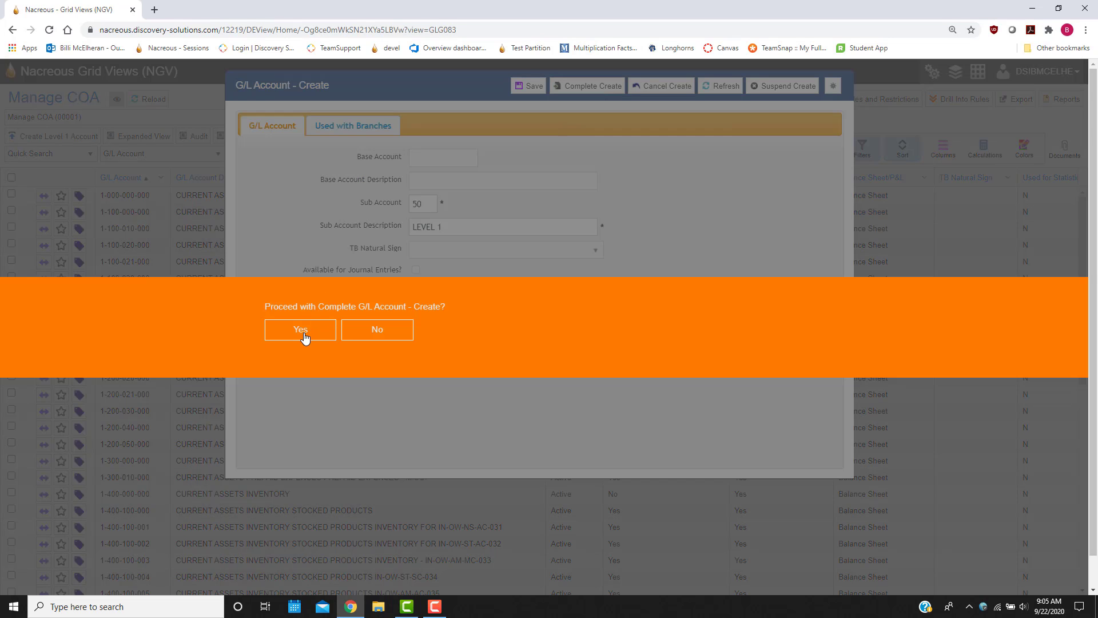
pyautogui.click(301, 337)
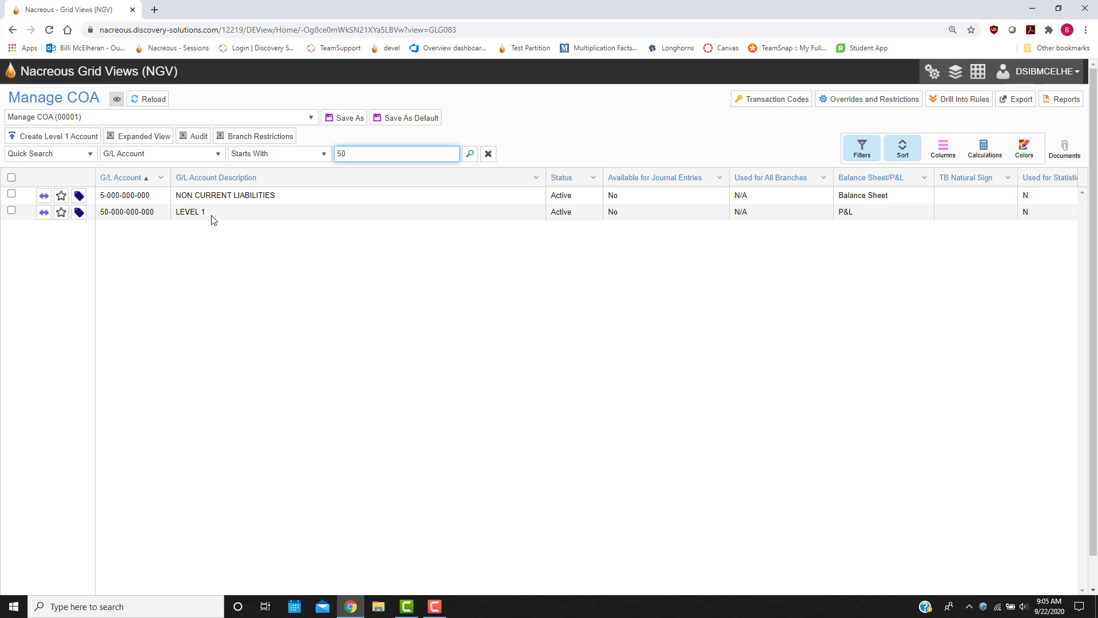
# Step: Start a level 2 account under the LEVEL 1 account, with sub account 100 and description LEVEL 2
pyautogui.rightClick(160, 215)
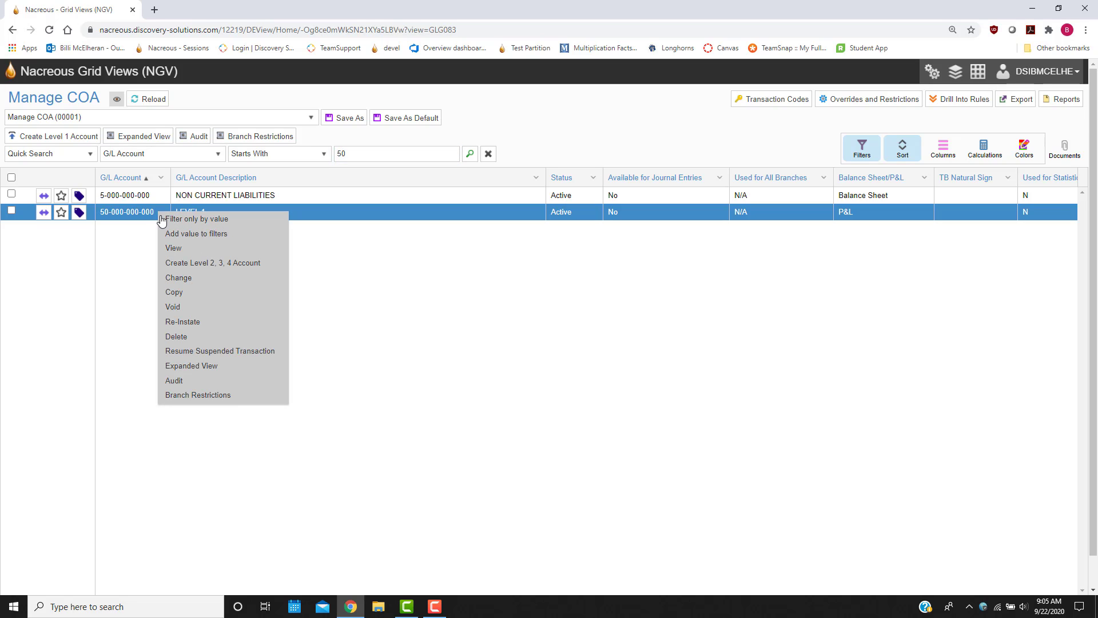
pyautogui.click(232, 264)
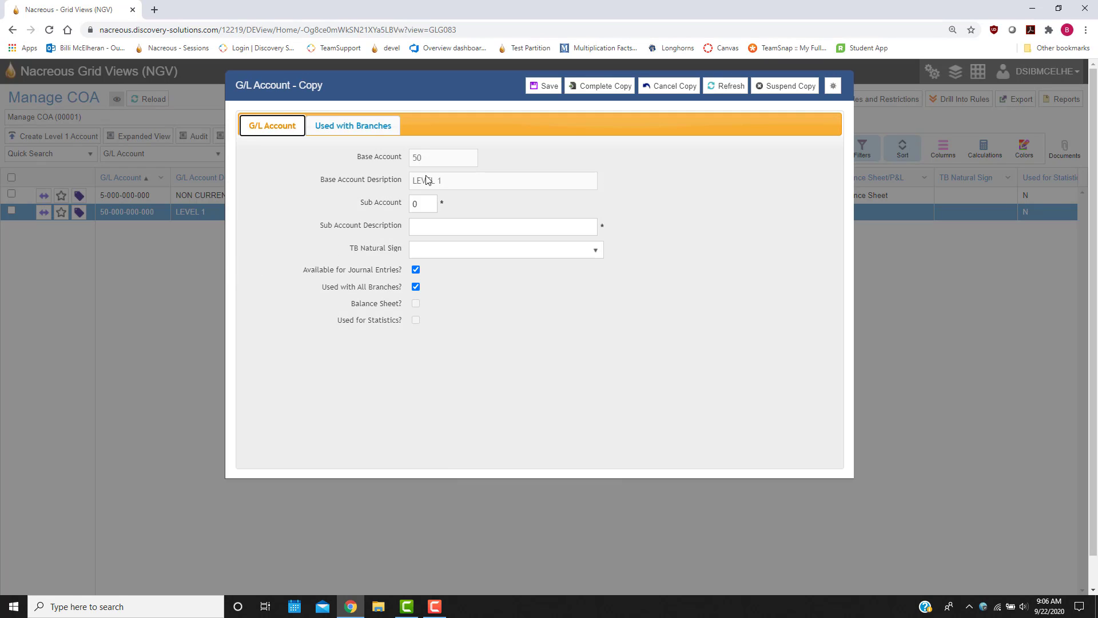
pyautogui.click(425, 203)
pyautogui.write('100')
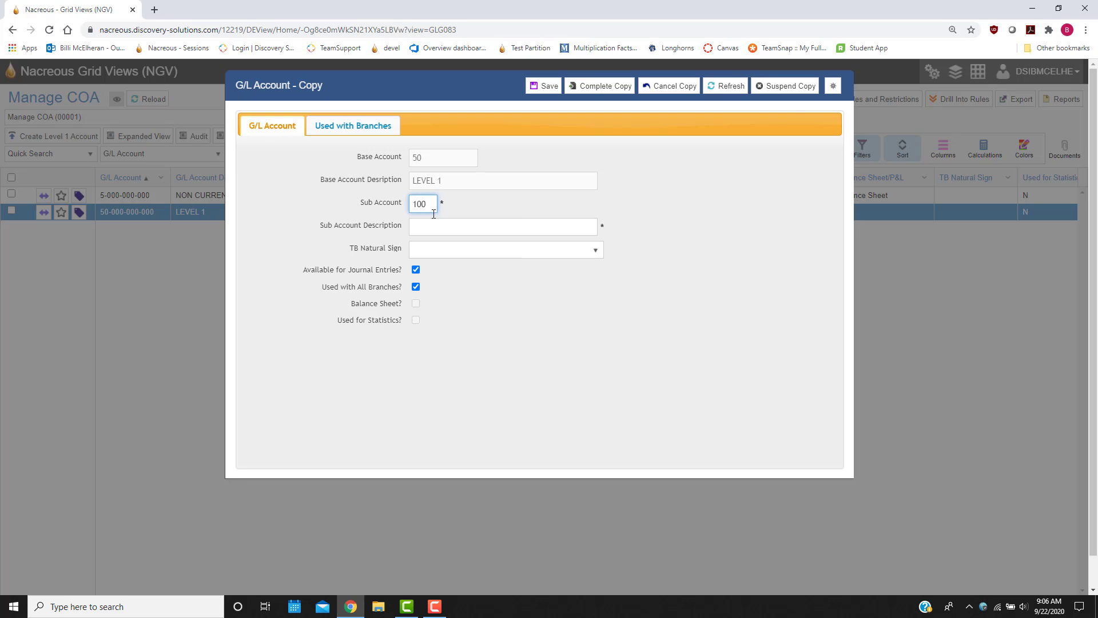
pyautogui.click(435, 226)
pyautogui.write('L')
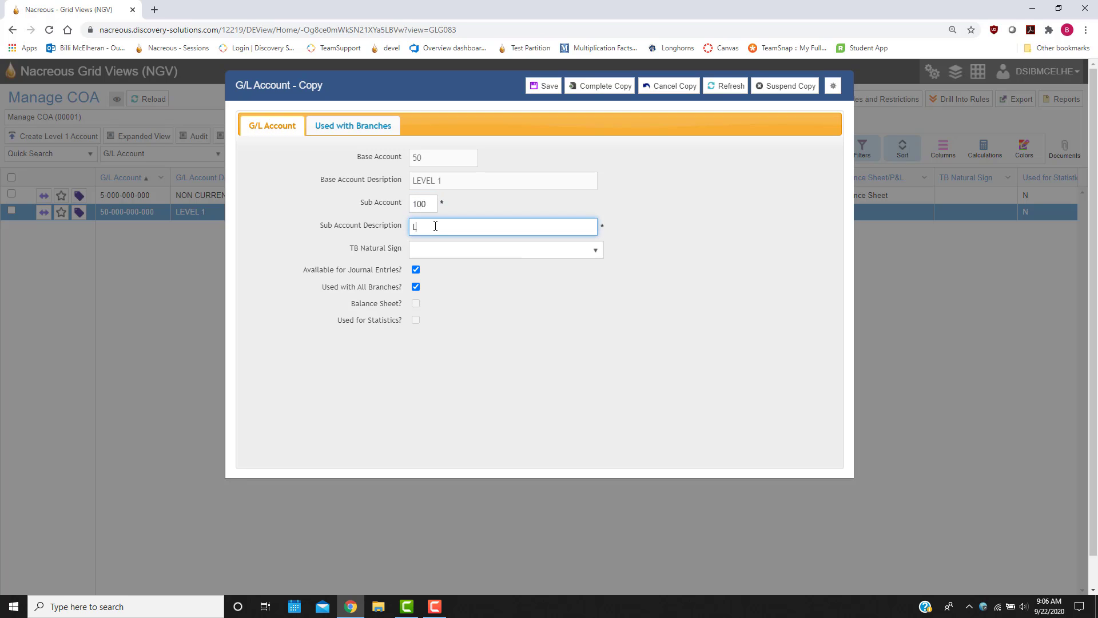
pyautogui.write('EVEL 2')
# Step: Set TB Natural Sign to Debit (DR), turn off journal entry and all-branch use, and complete the level 2 account
pyautogui.click(582, 253)
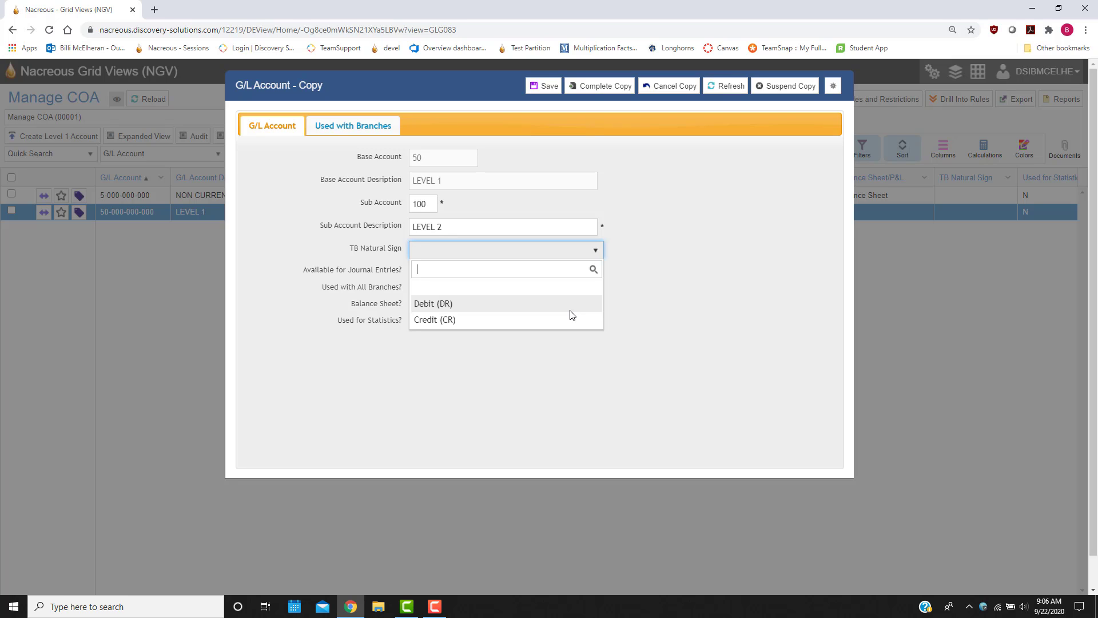
pyautogui.click(453, 304)
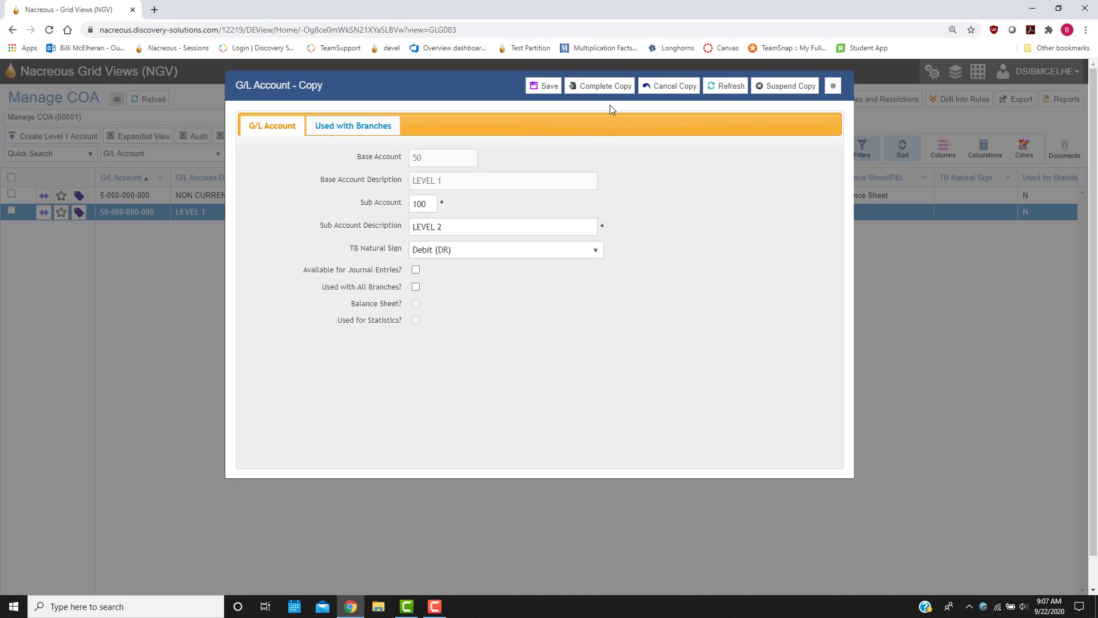
pyautogui.click(616, 90)
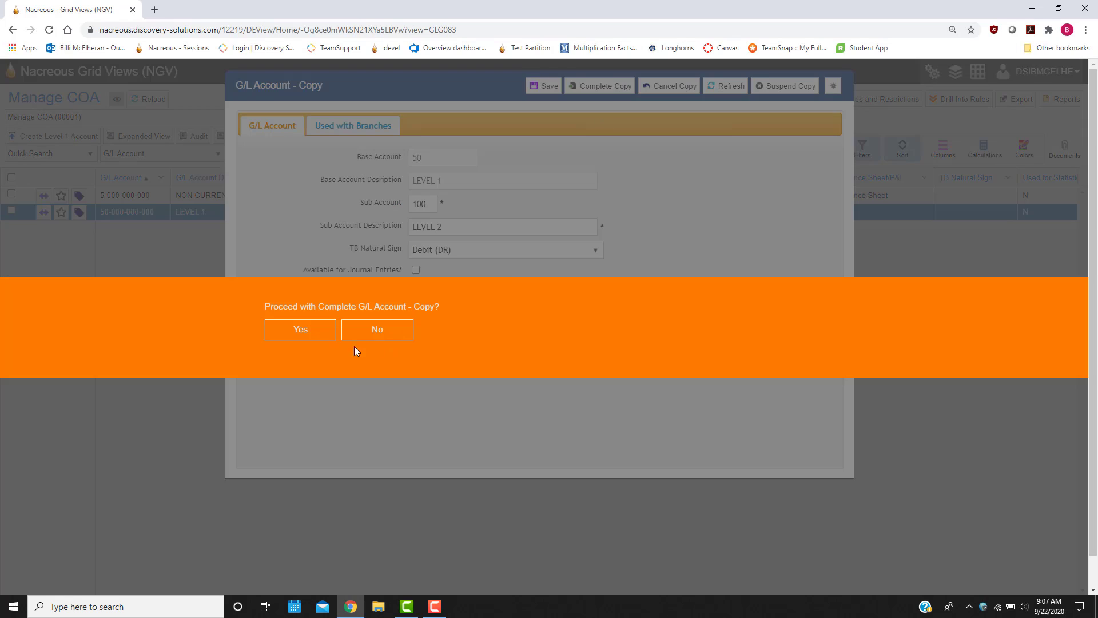
pyautogui.click(297, 334)
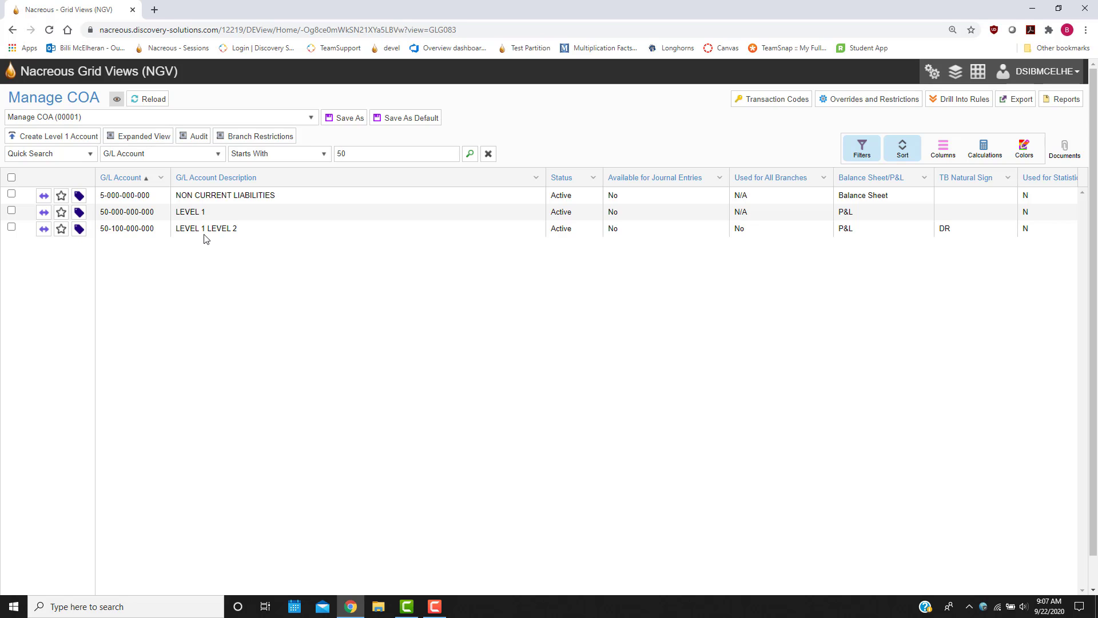
pyautogui.rightClick(146, 231)
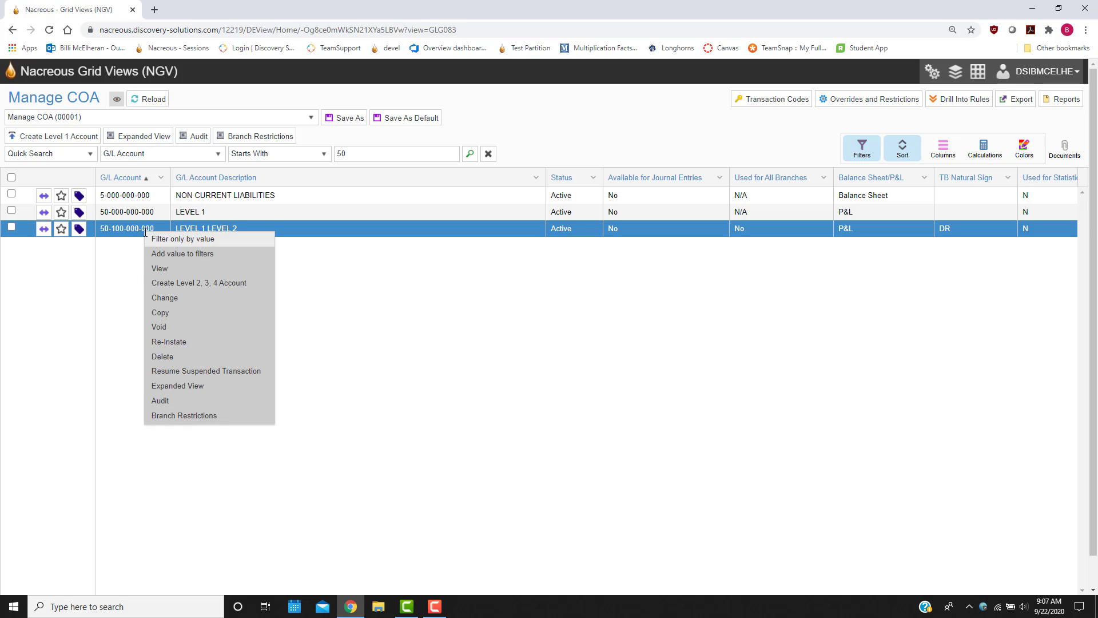
pyautogui.click(228, 283)
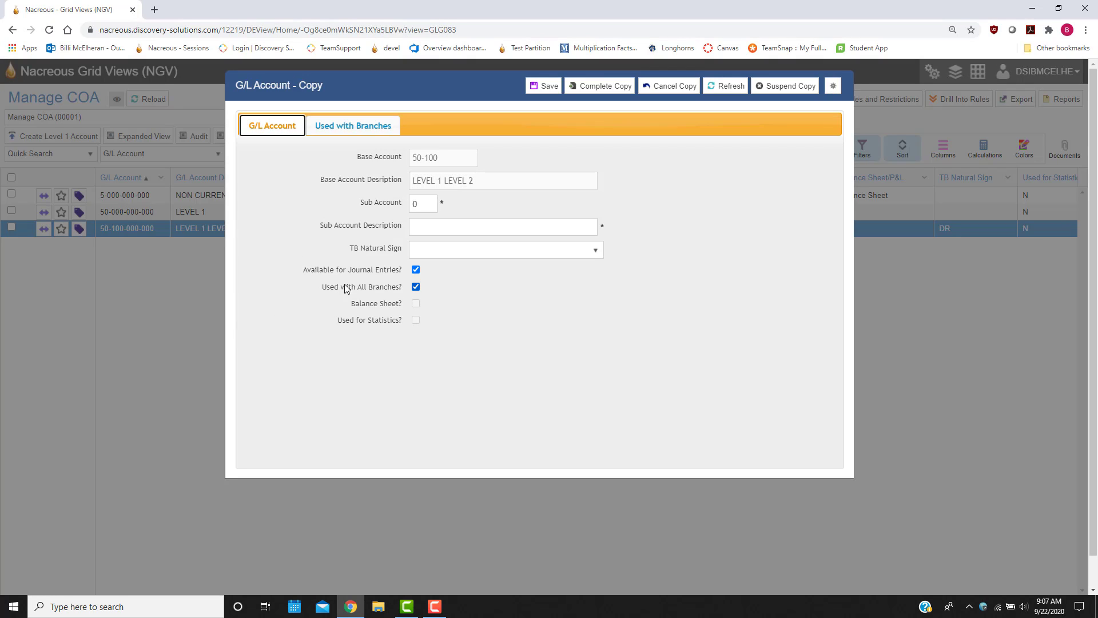
pyautogui.doubleClick(422, 203)
pyautogui.write('100')
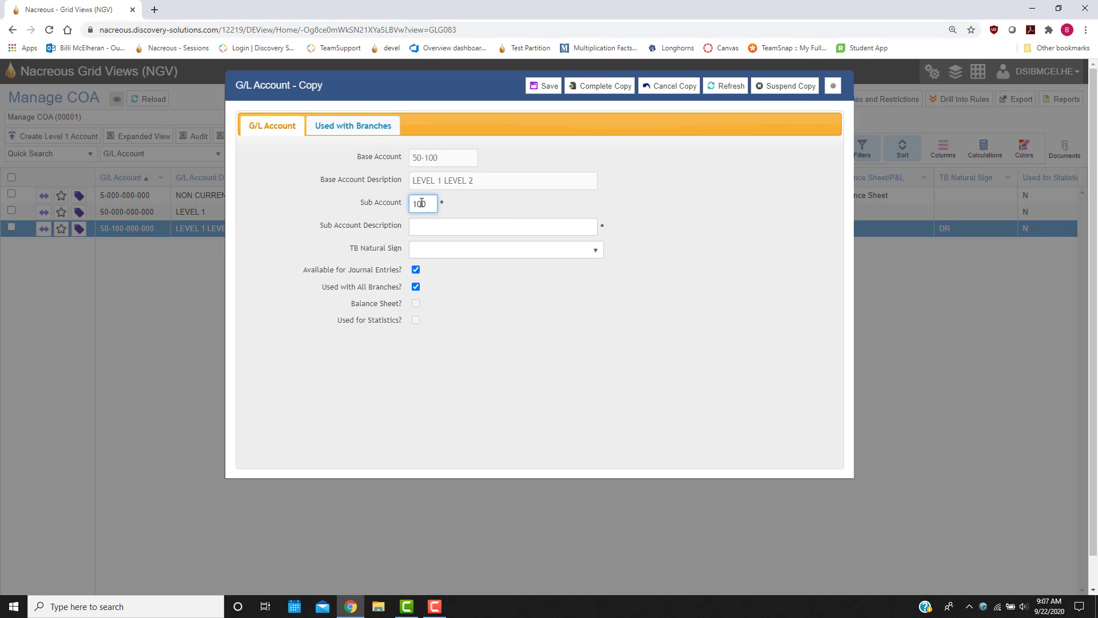
pyautogui.press('Tab')
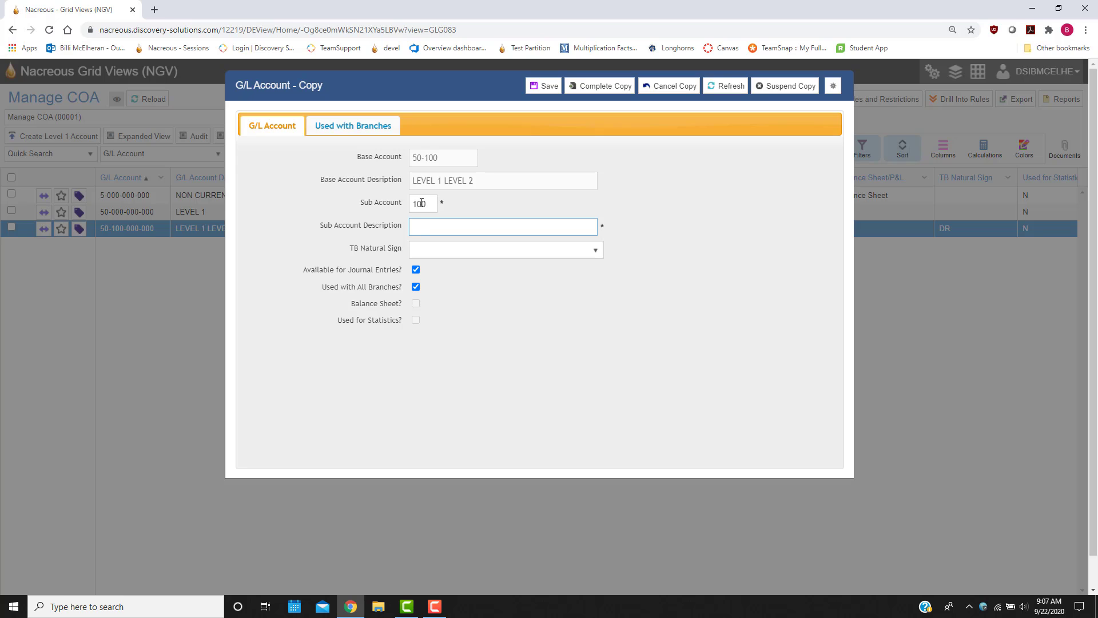
pyautogui.write('LEVEL 3')
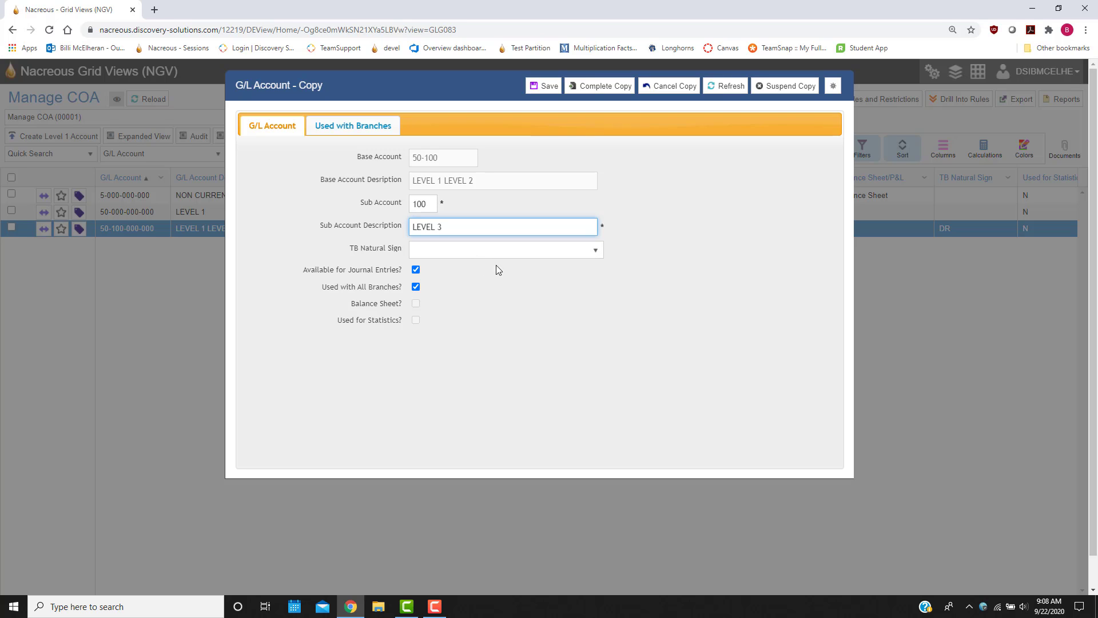
pyautogui.click(591, 251)
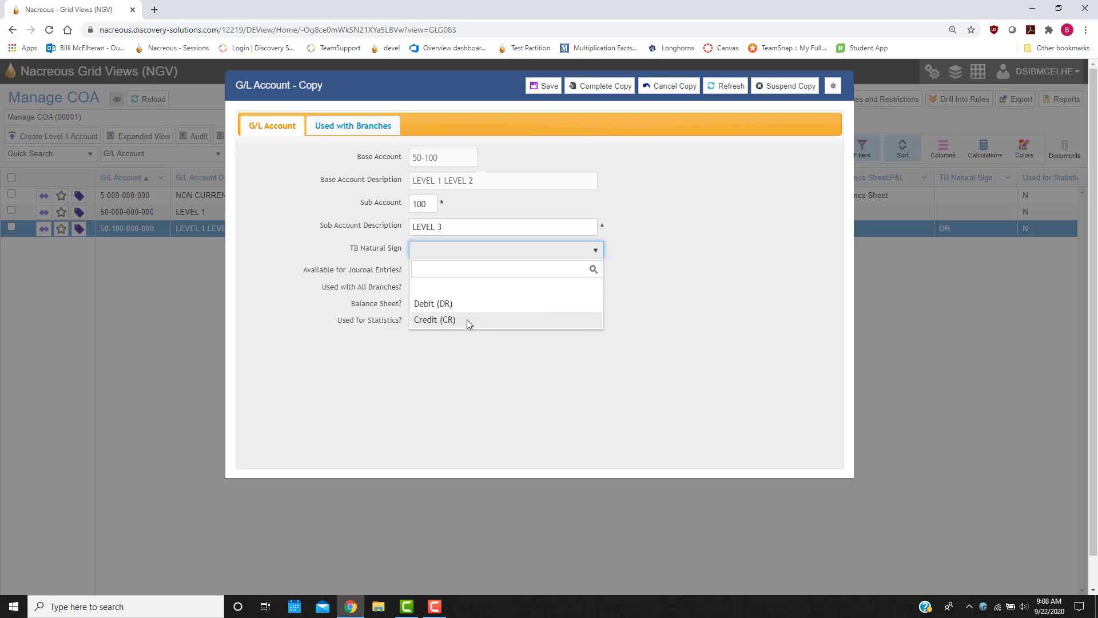
pyautogui.click(664, 268)
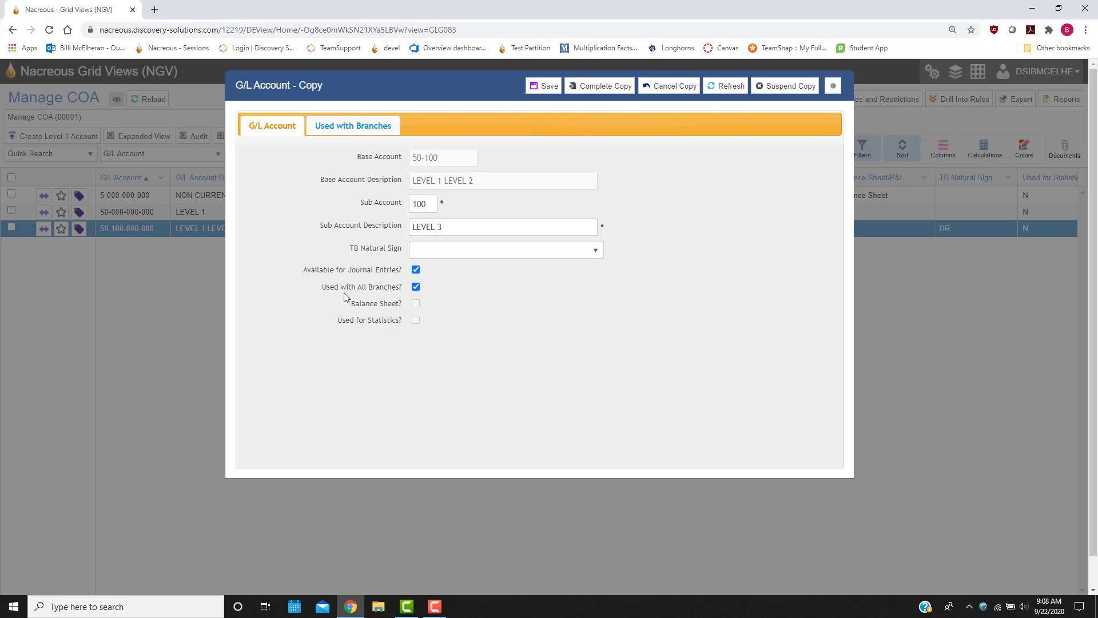
# Step: Turn off use with all branches for the level 3 account and assign it to BRANCH 1 (1) and BRANCH 2 (2)
pyautogui.click(416, 288)
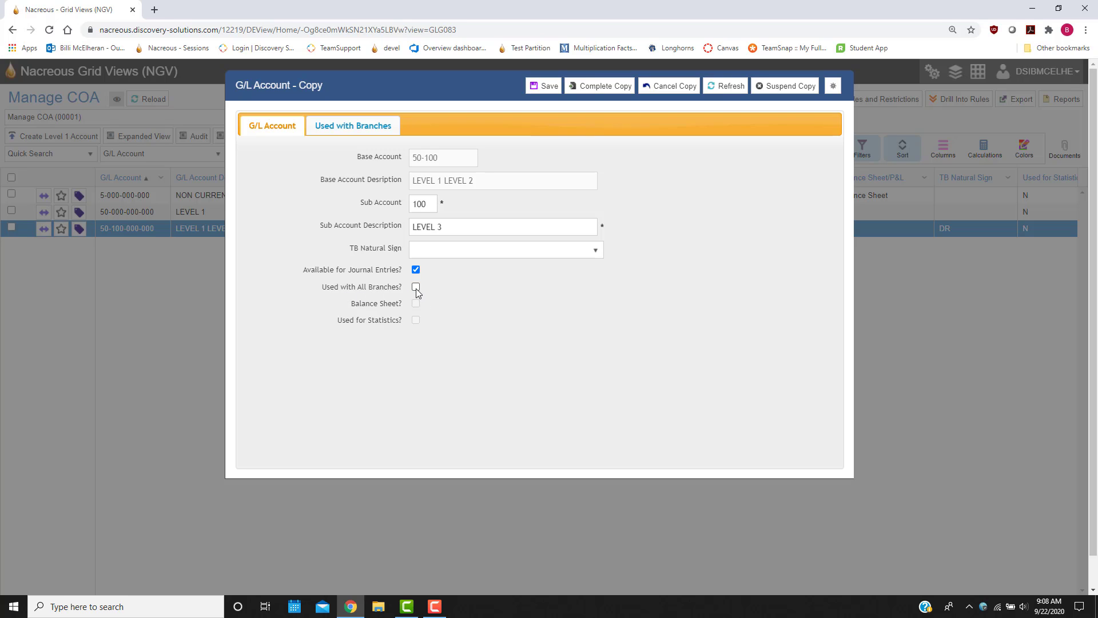
pyautogui.click(345, 132)
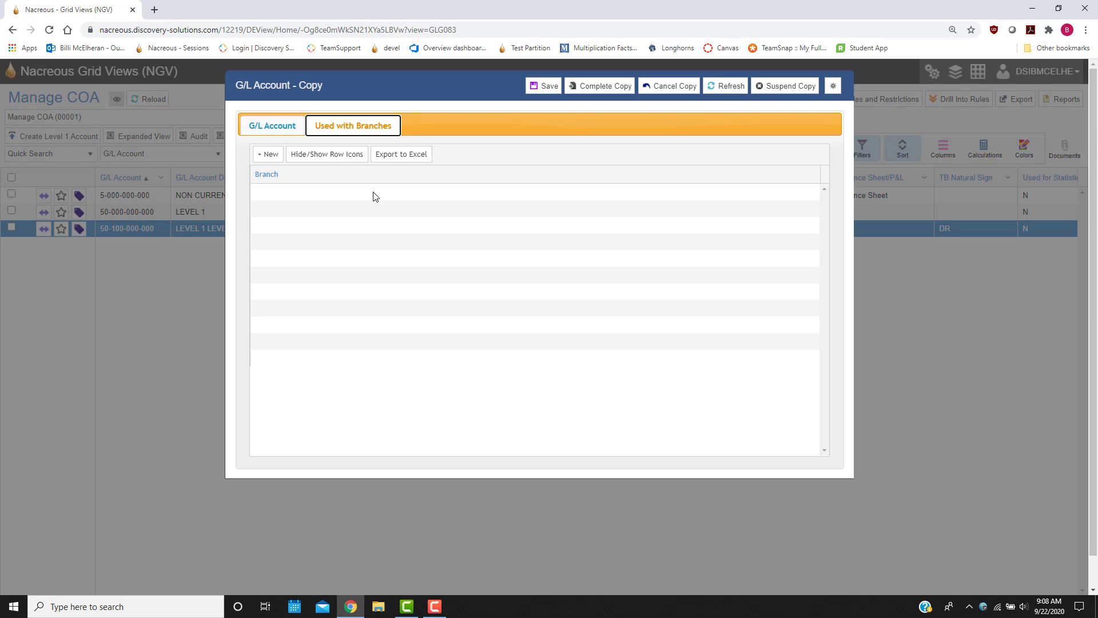
pyautogui.click(375, 195)
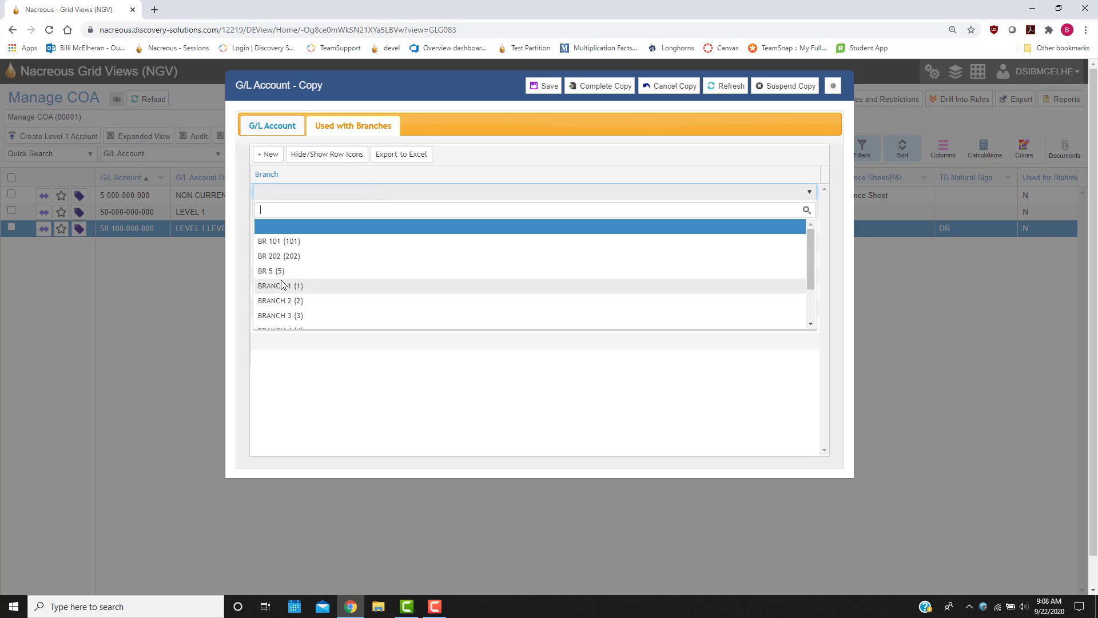
pyautogui.click(283, 286)
pyautogui.click(330, 213)
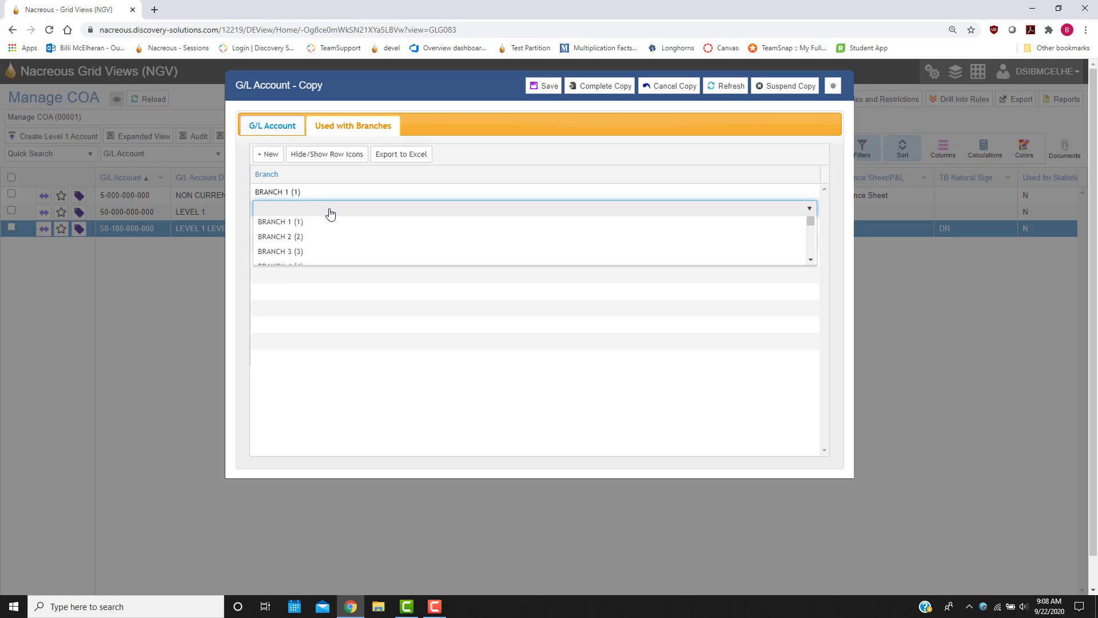
pyautogui.click(286, 319)
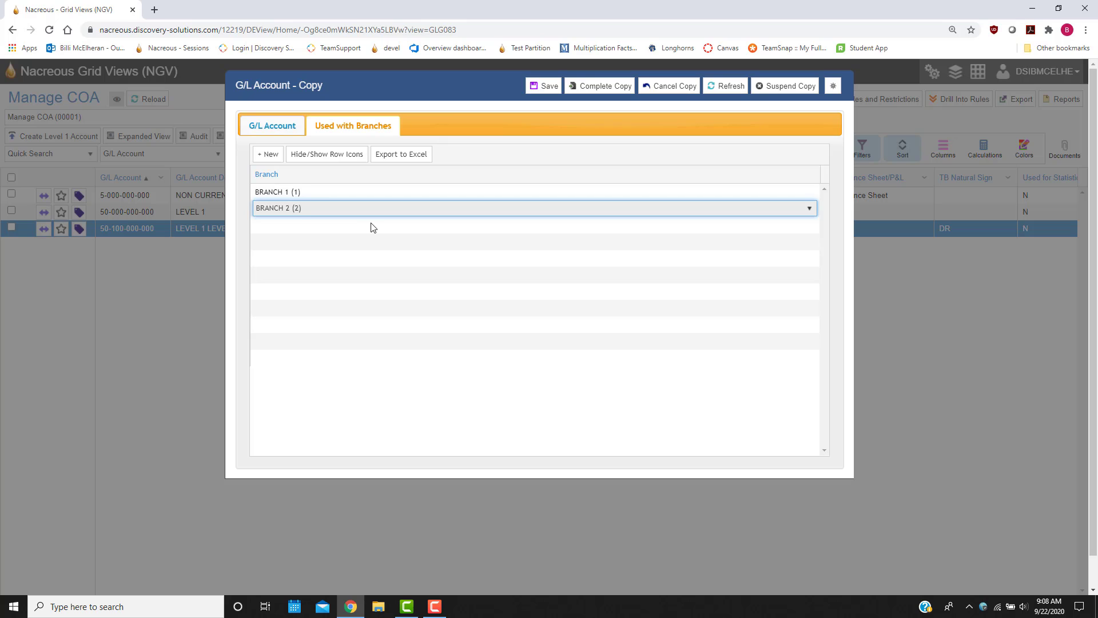
# Step: Return to the level 3 account's main details and complete its creation, confirming the copy
pyautogui.click(277, 129)
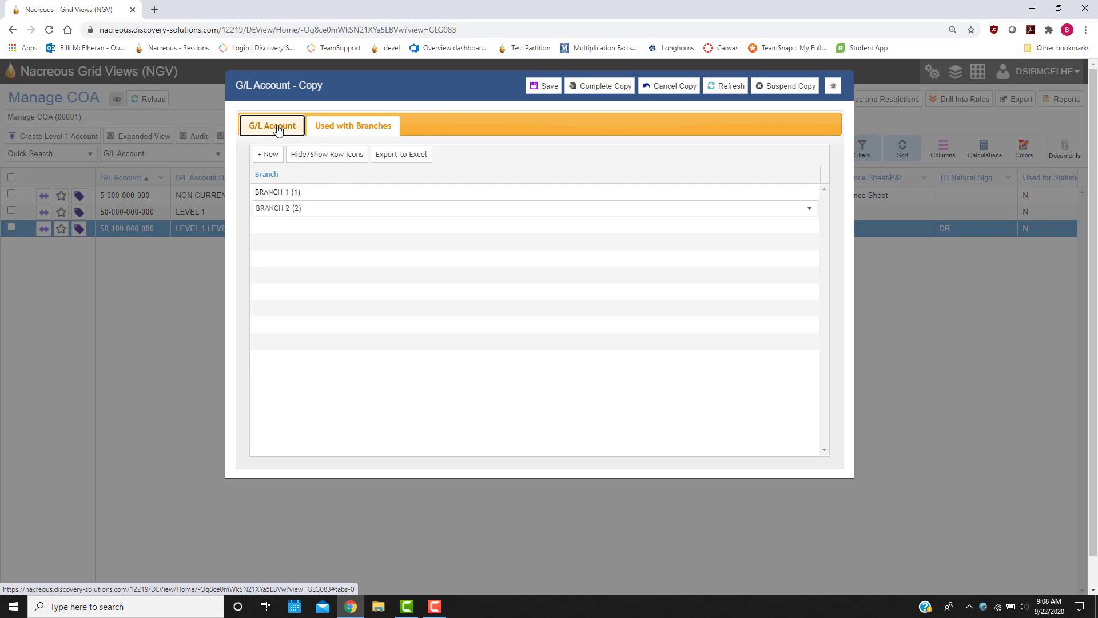
pyautogui.click(430, 329)
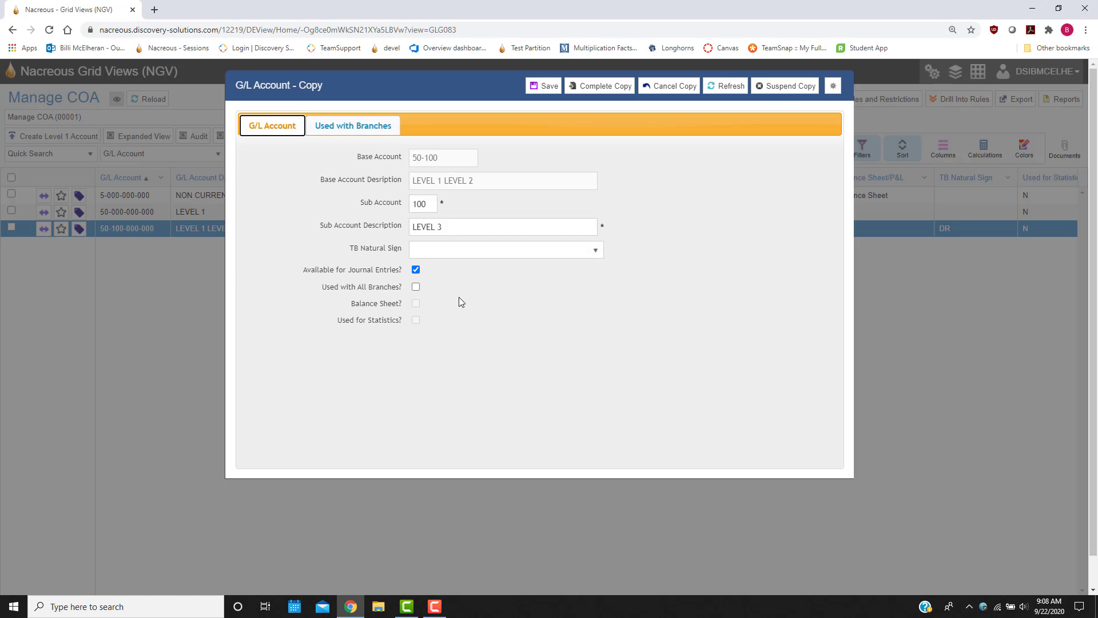
pyautogui.click(599, 86)
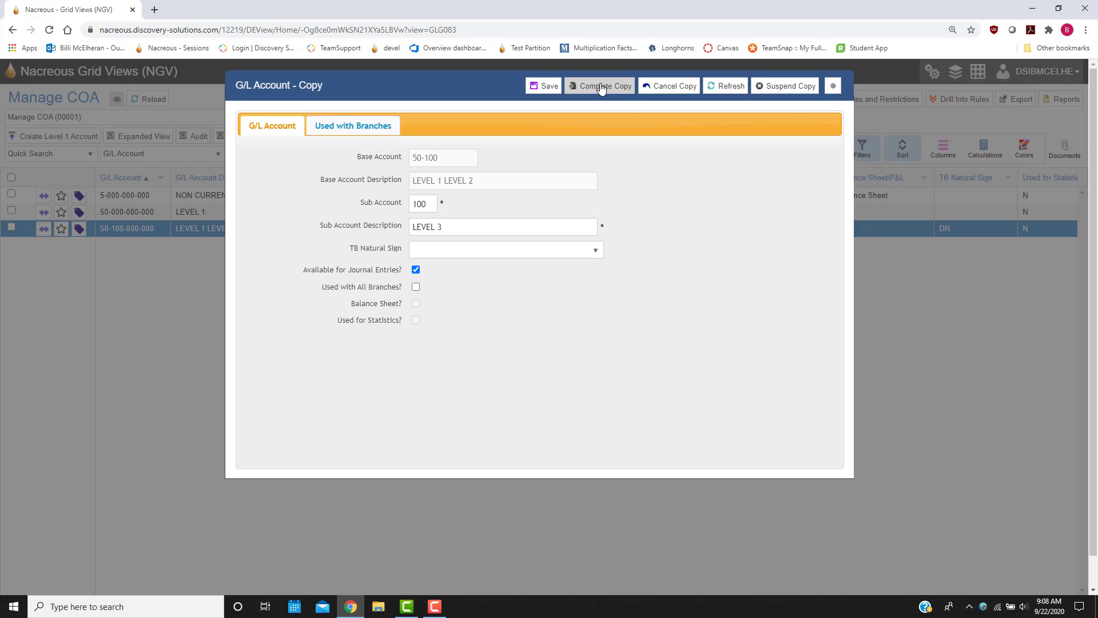
pyautogui.click(301, 331)
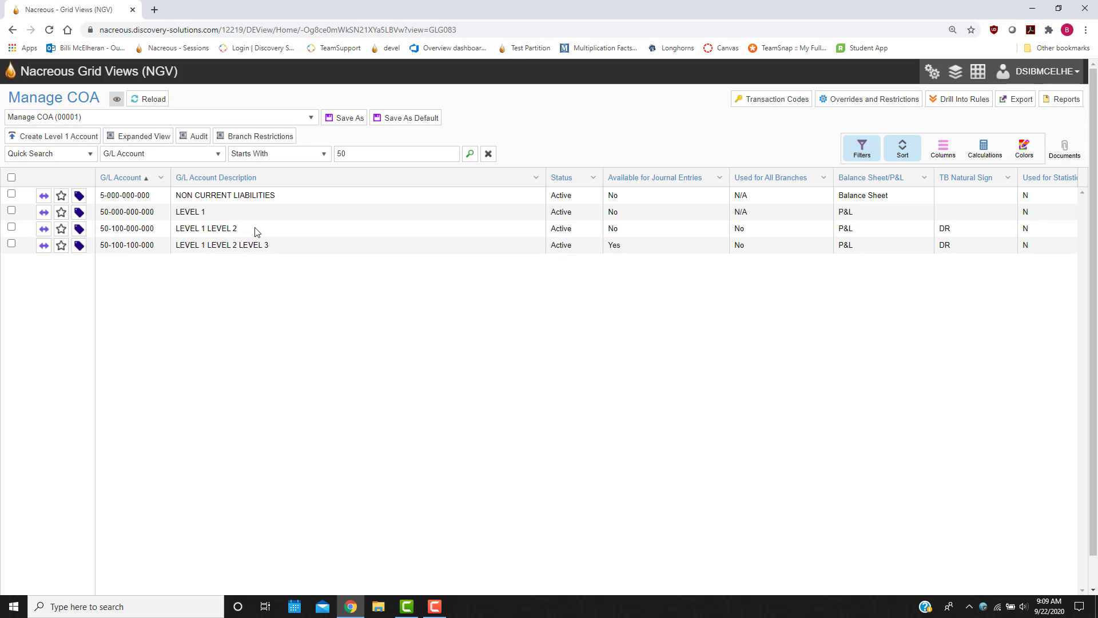
# Step: View the LEVEL 3 account and check its assigned branches, then close the view
pyautogui.rightClick(185, 247)
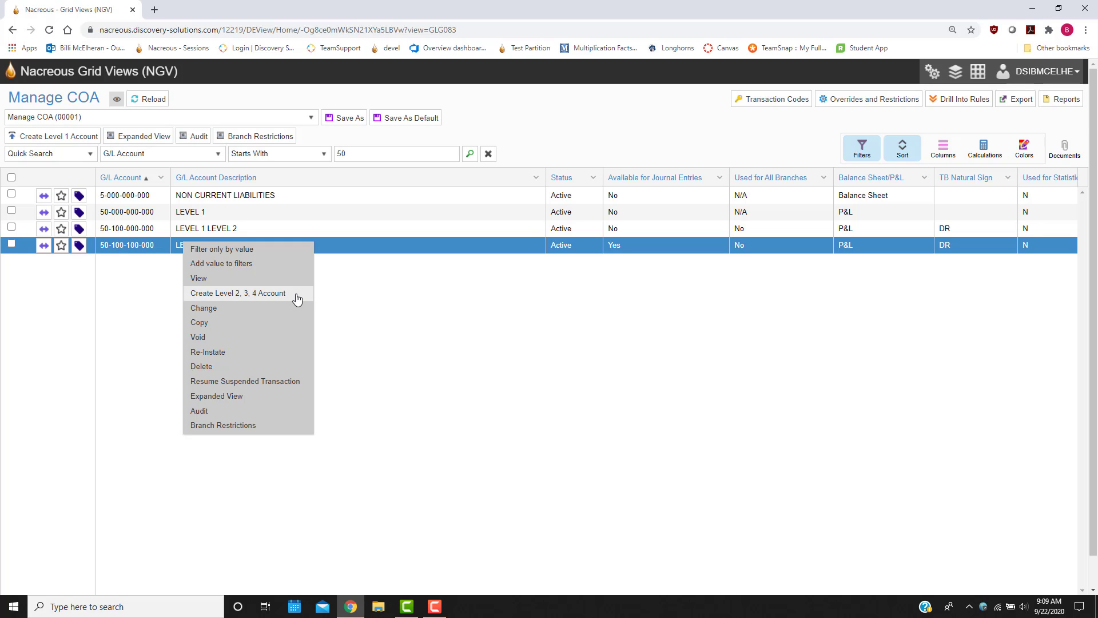
pyautogui.click(217, 281)
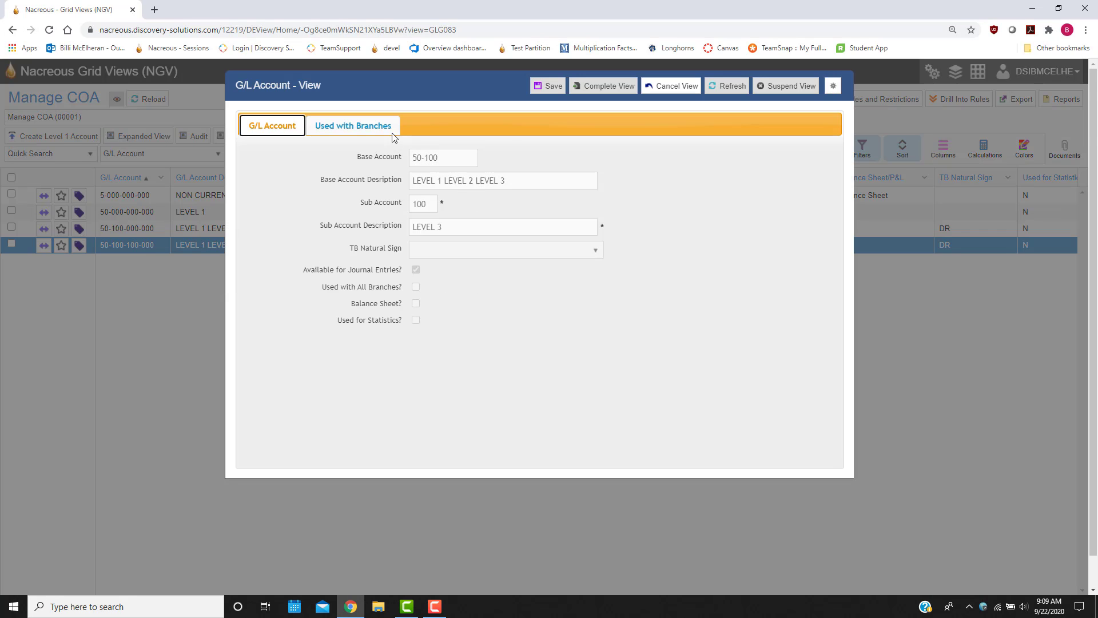
pyautogui.click(371, 127)
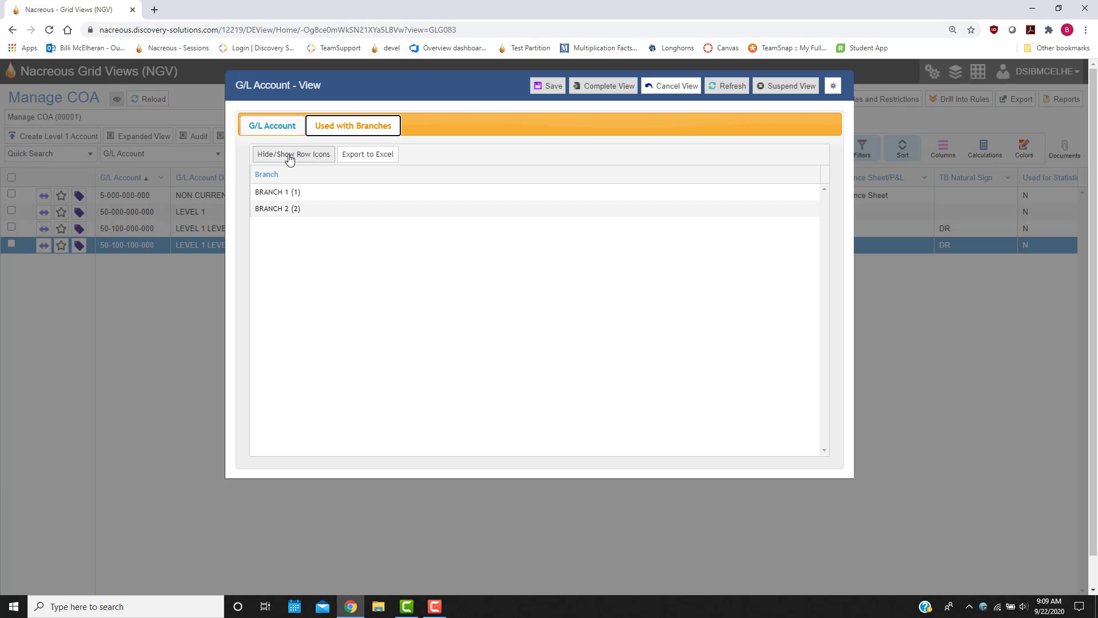
pyautogui.click(674, 88)
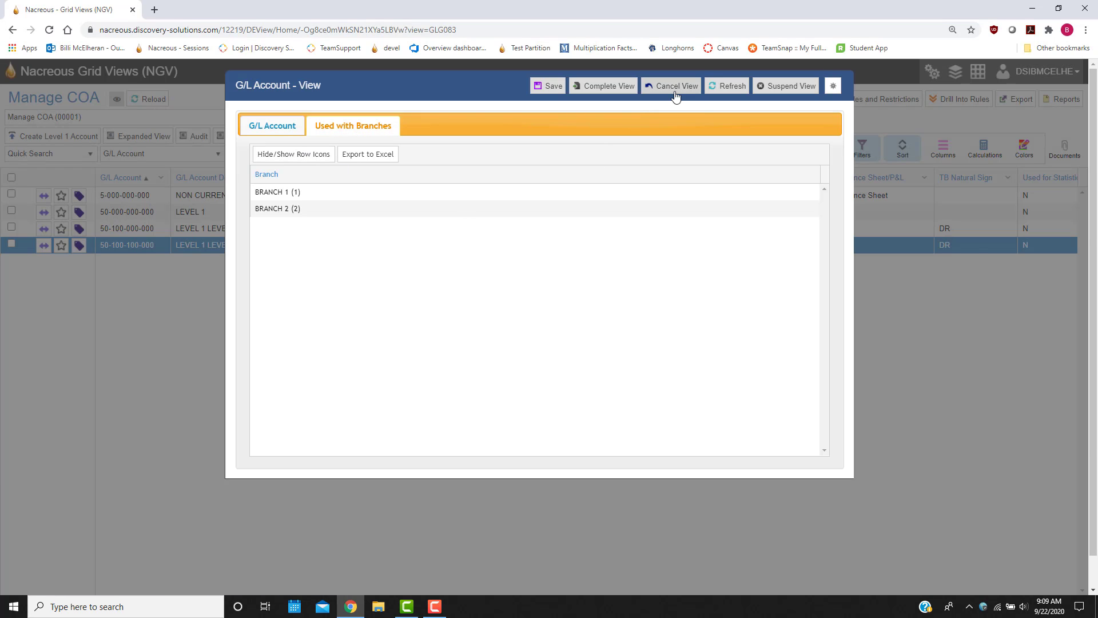
pyautogui.click(319, 330)
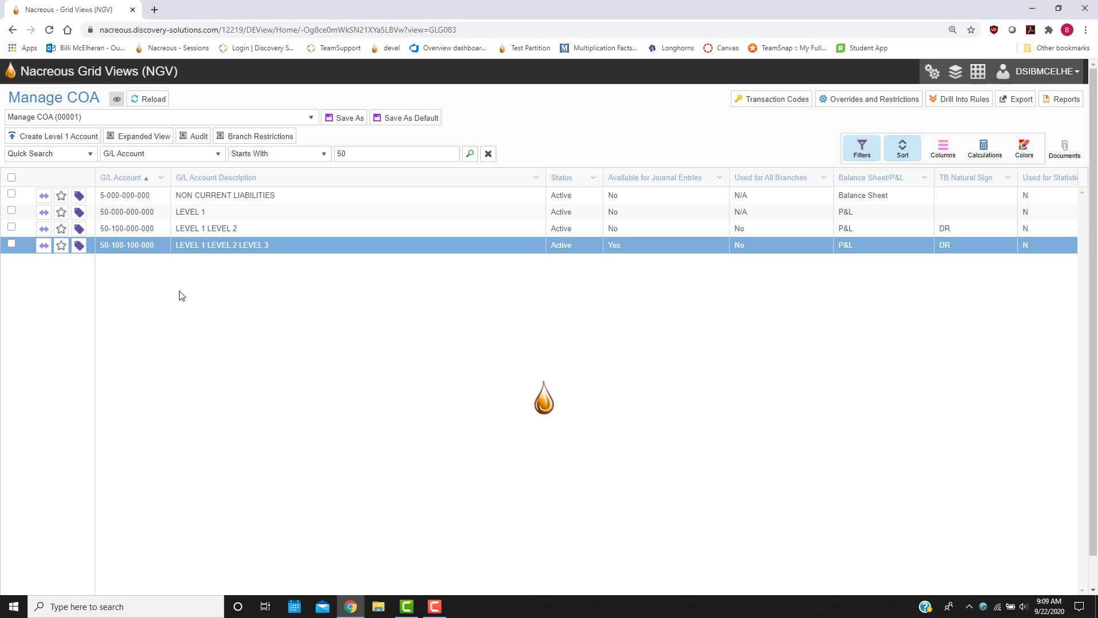
pyautogui.rightClick(145, 245)
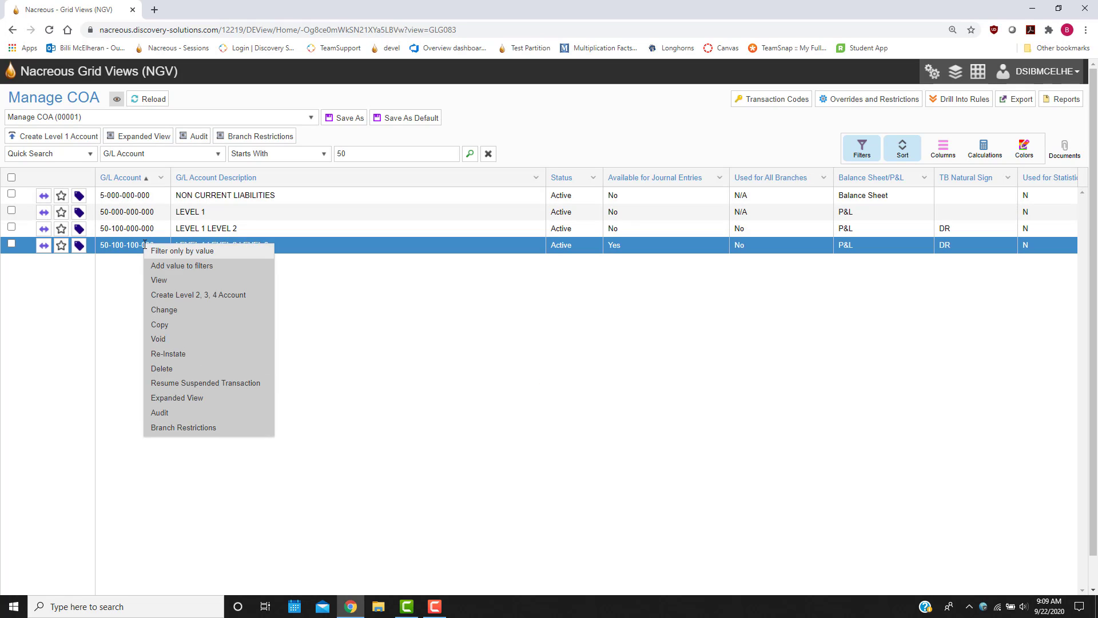
pyautogui.click(213, 314)
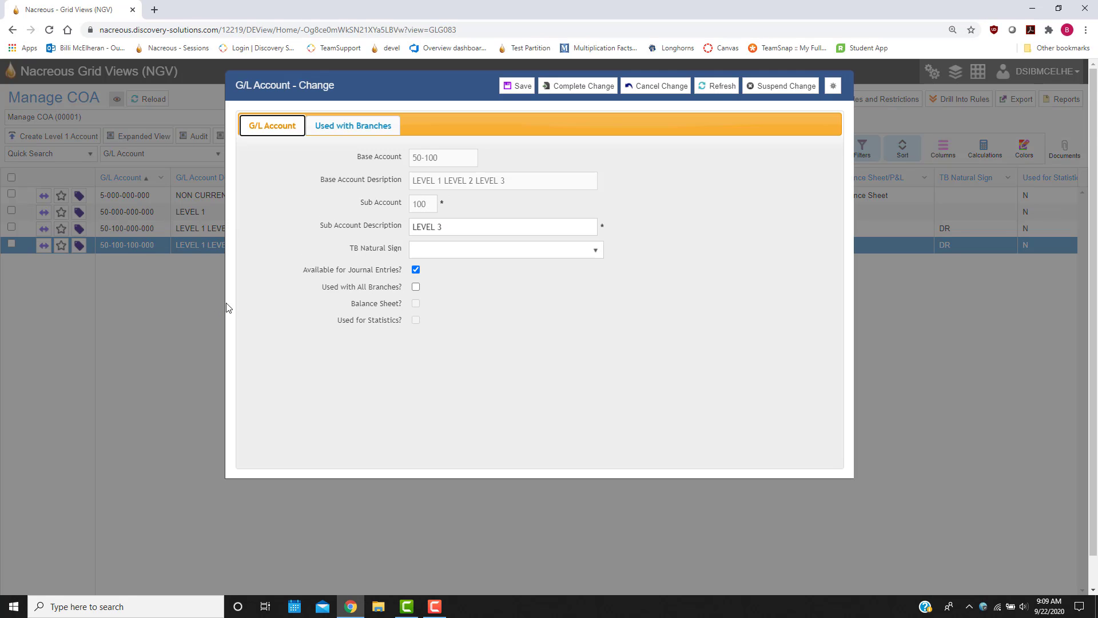
pyautogui.click(571, 252)
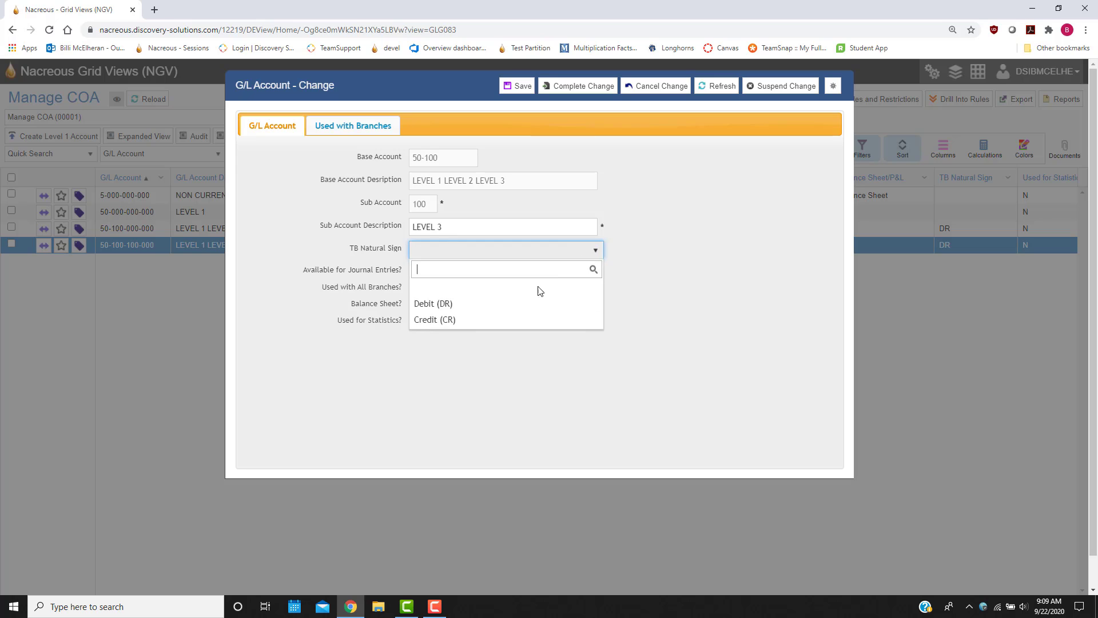
pyautogui.click(472, 321)
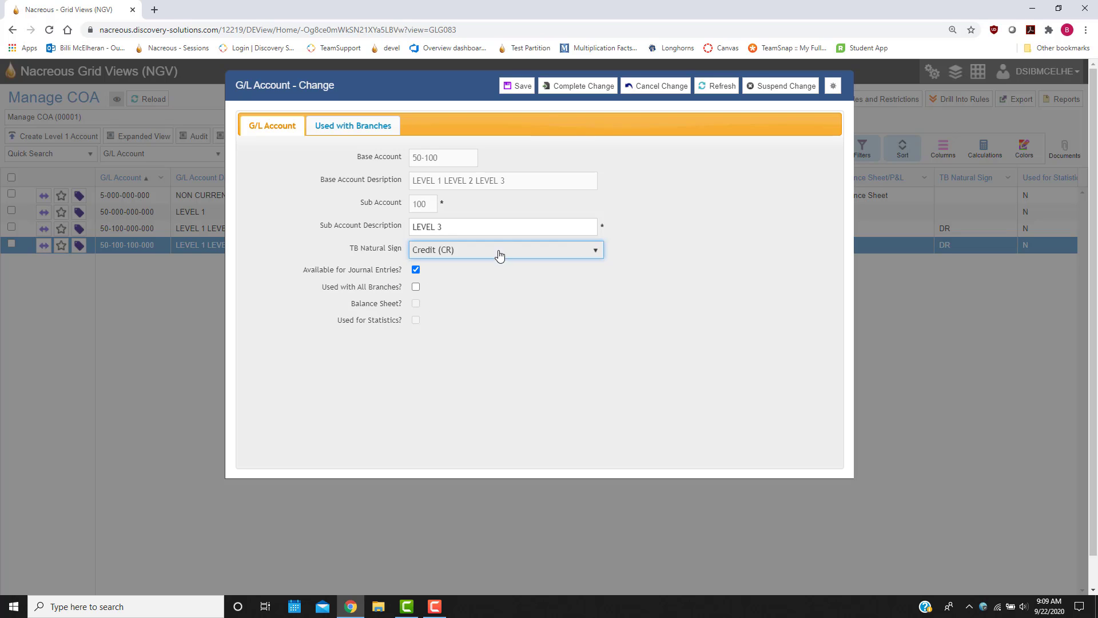
pyautogui.click(529, 88)
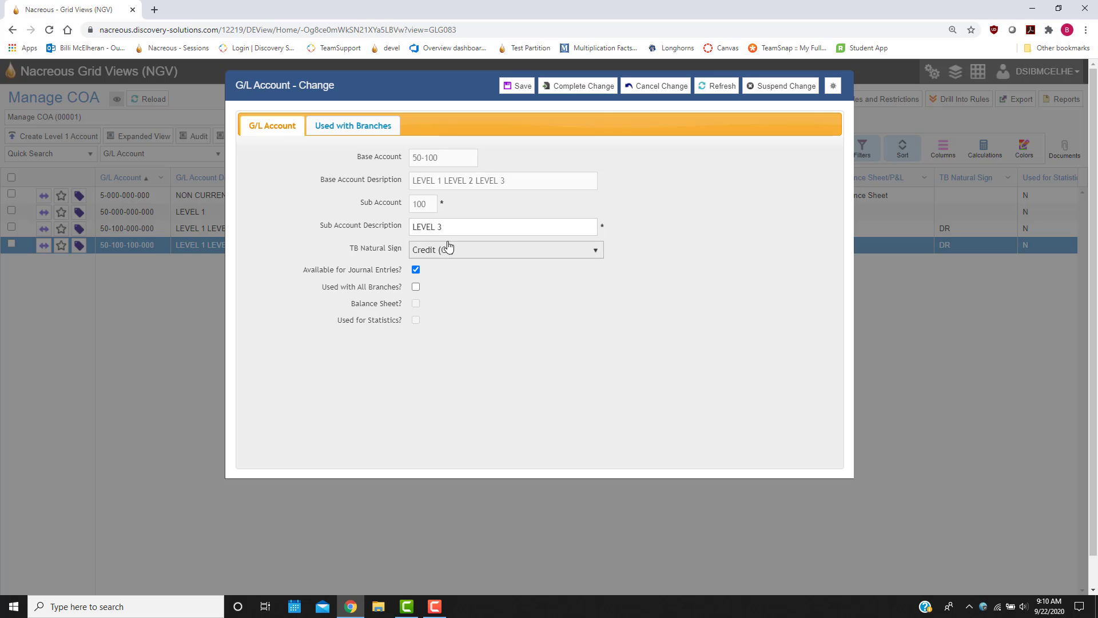
pyautogui.click(569, 88)
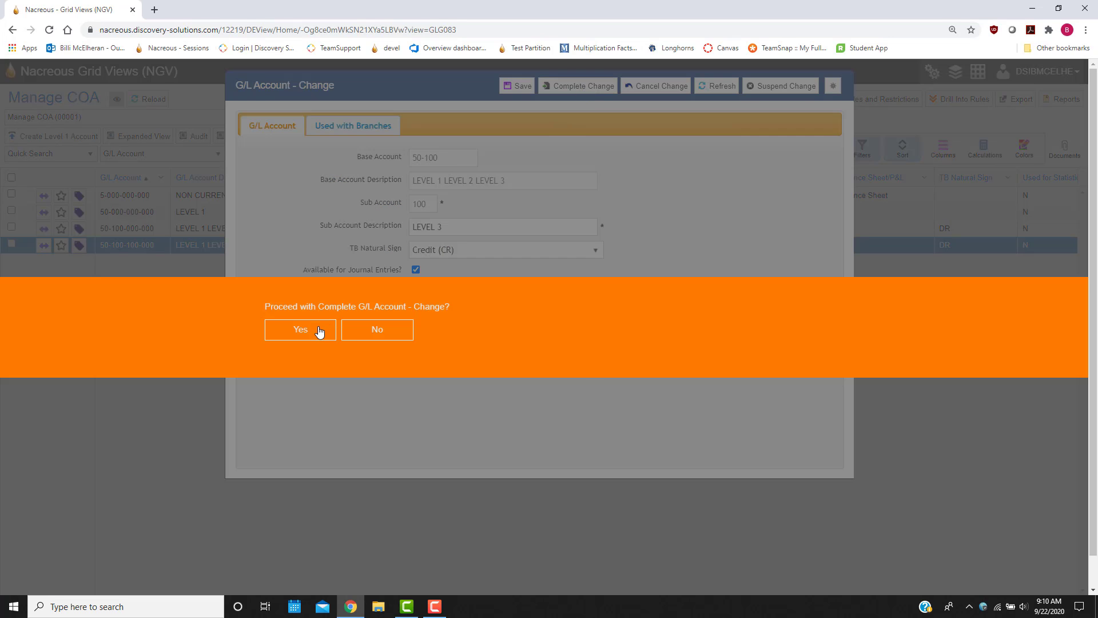
pyautogui.click(319, 331)
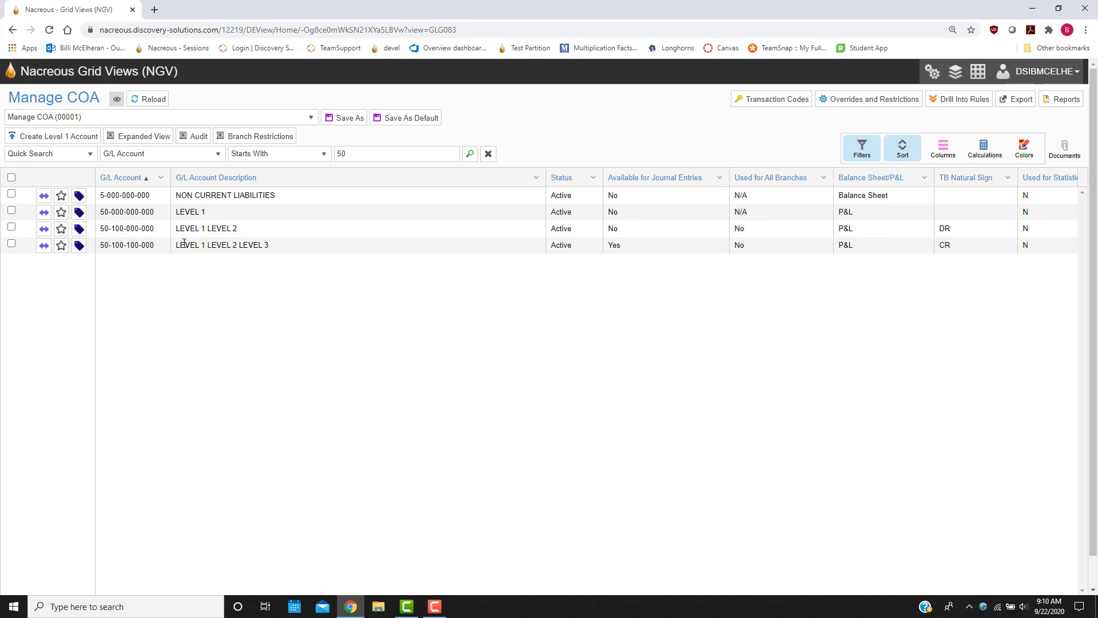
pyautogui.rightClick(146, 245)
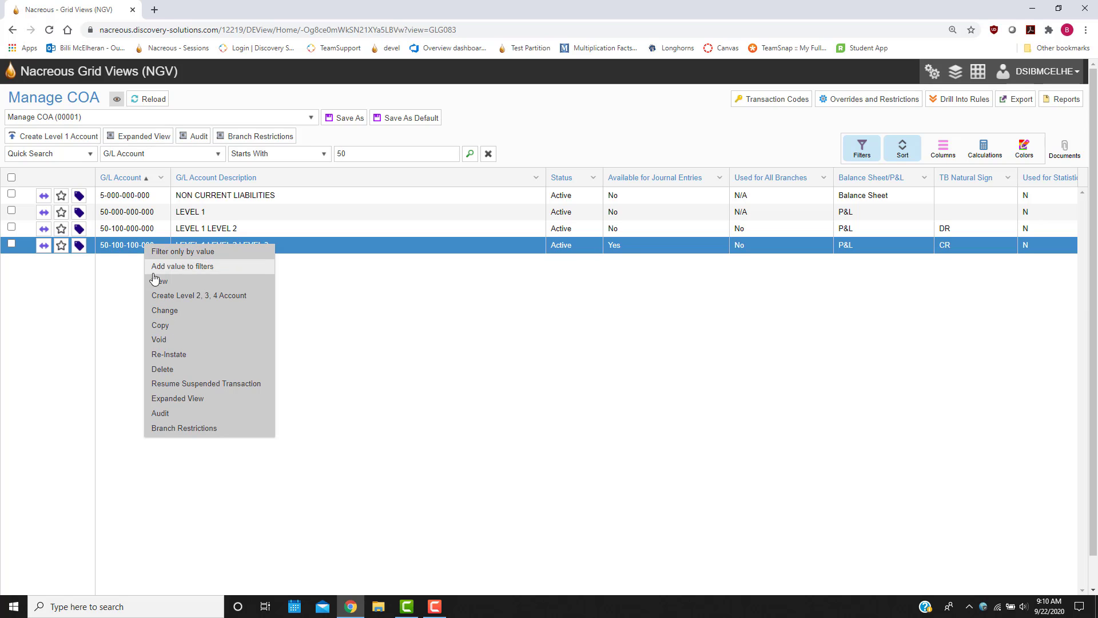
pyautogui.click(173, 325)
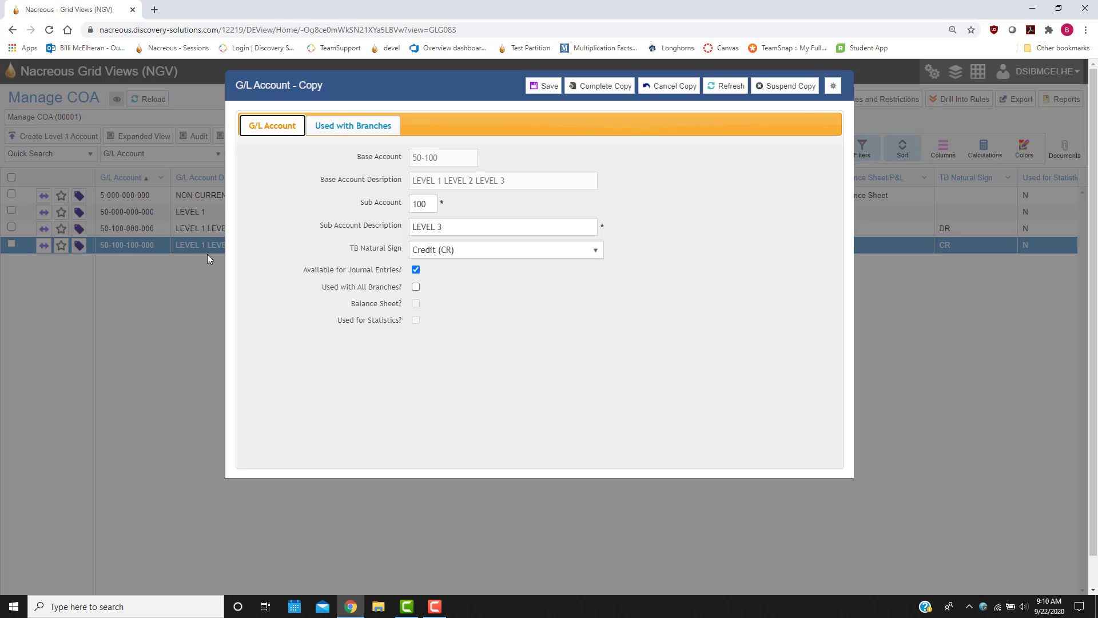
pyautogui.doubleClick(424, 202)
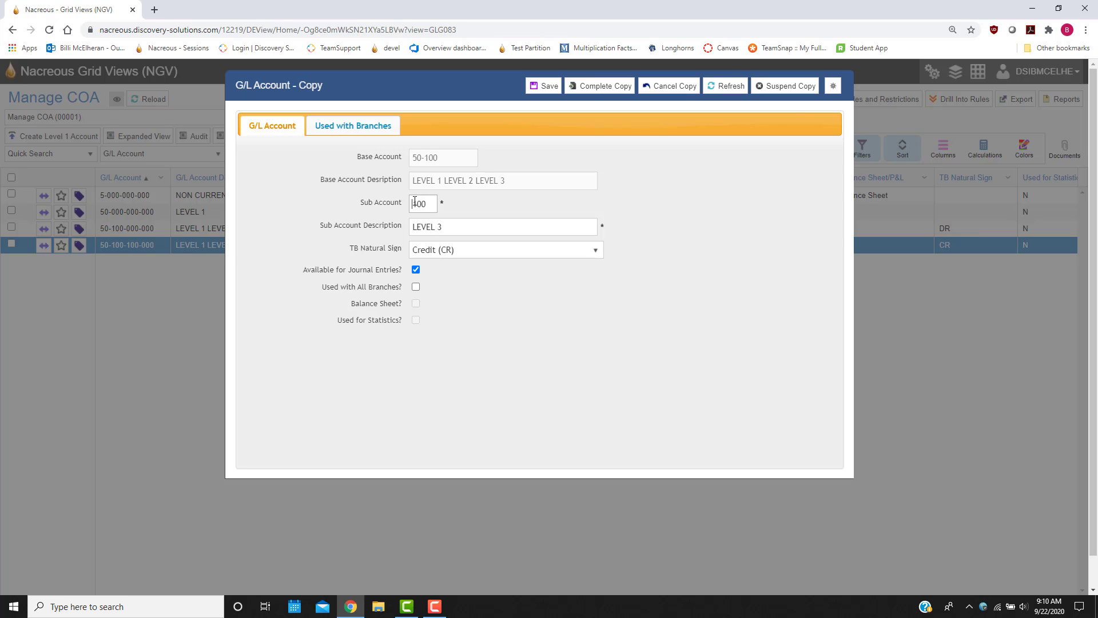
pyautogui.write('200')
pyautogui.click(468, 228)
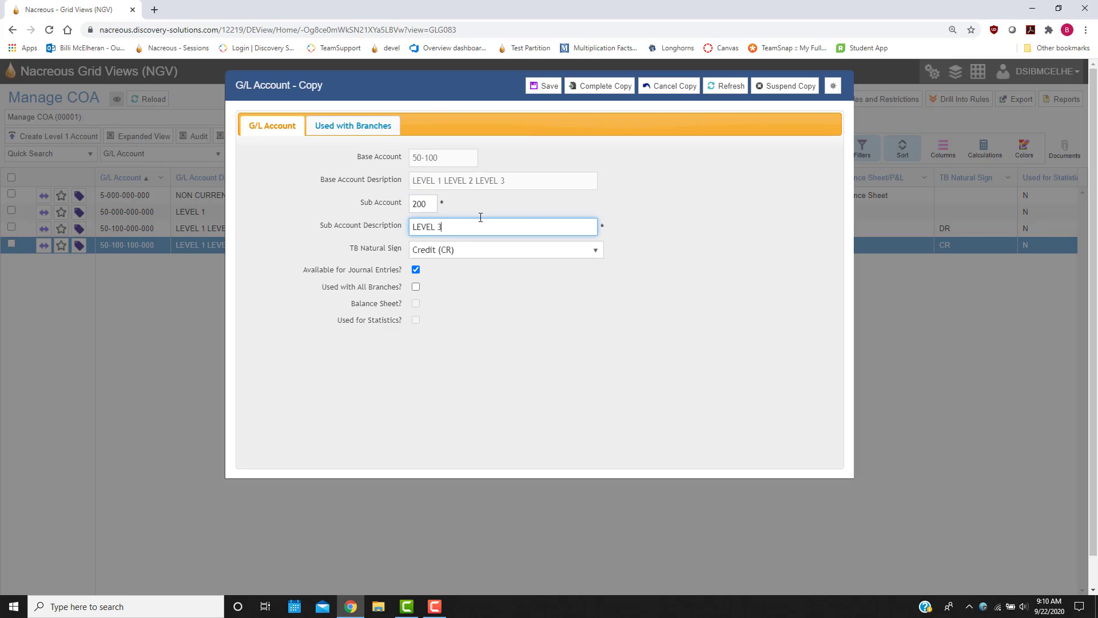
pyautogui.write('PART 2')
pyautogui.click(590, 86)
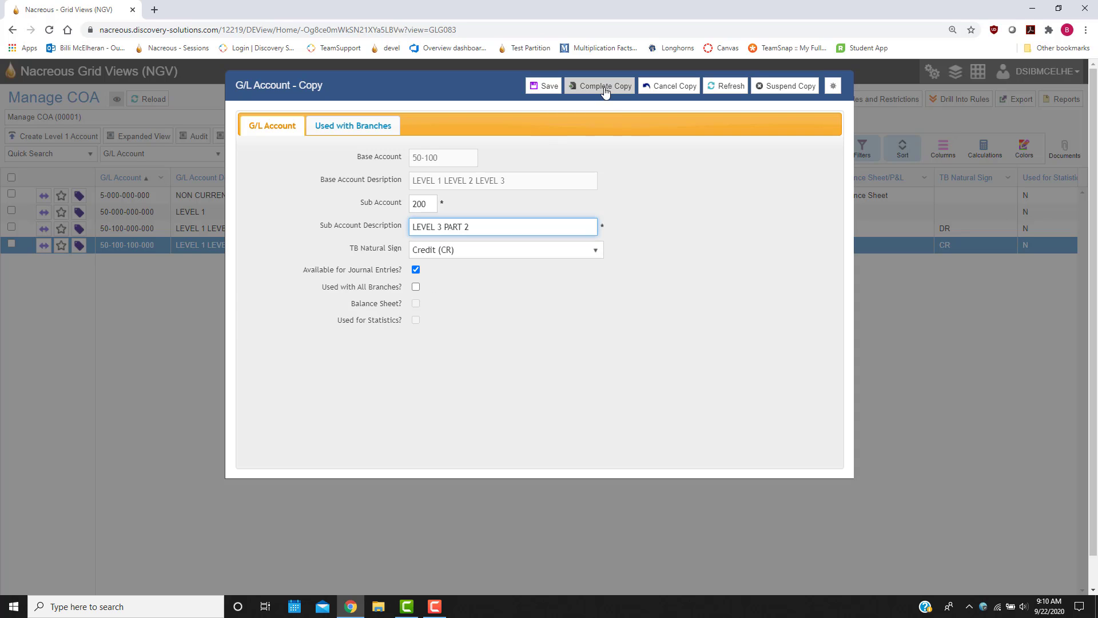
pyautogui.click(300, 330)
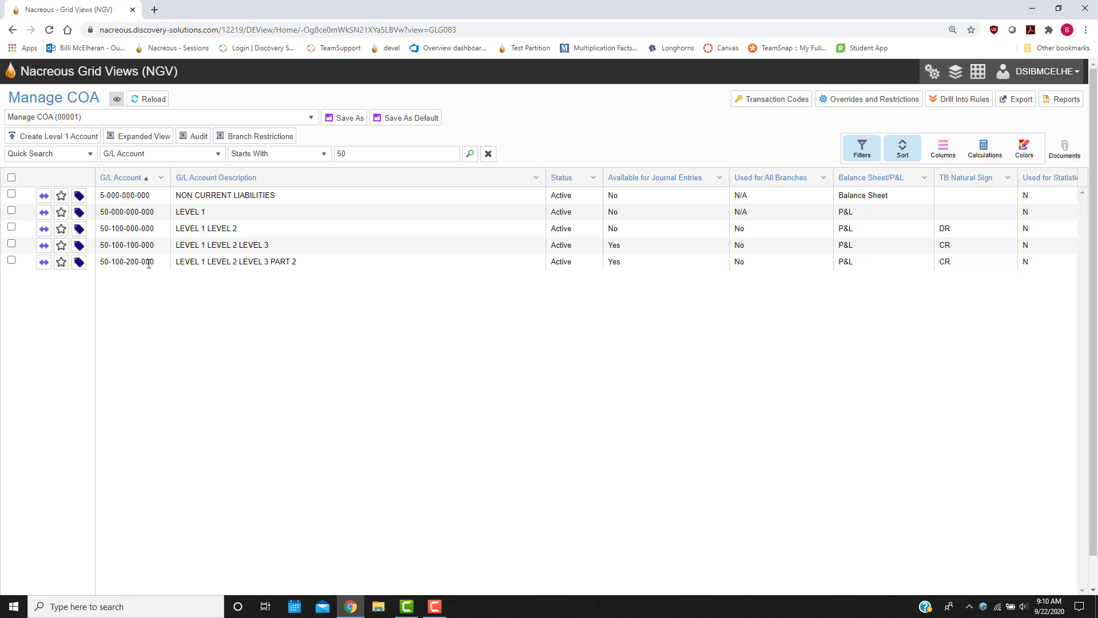
pyautogui.rightClick(174, 247)
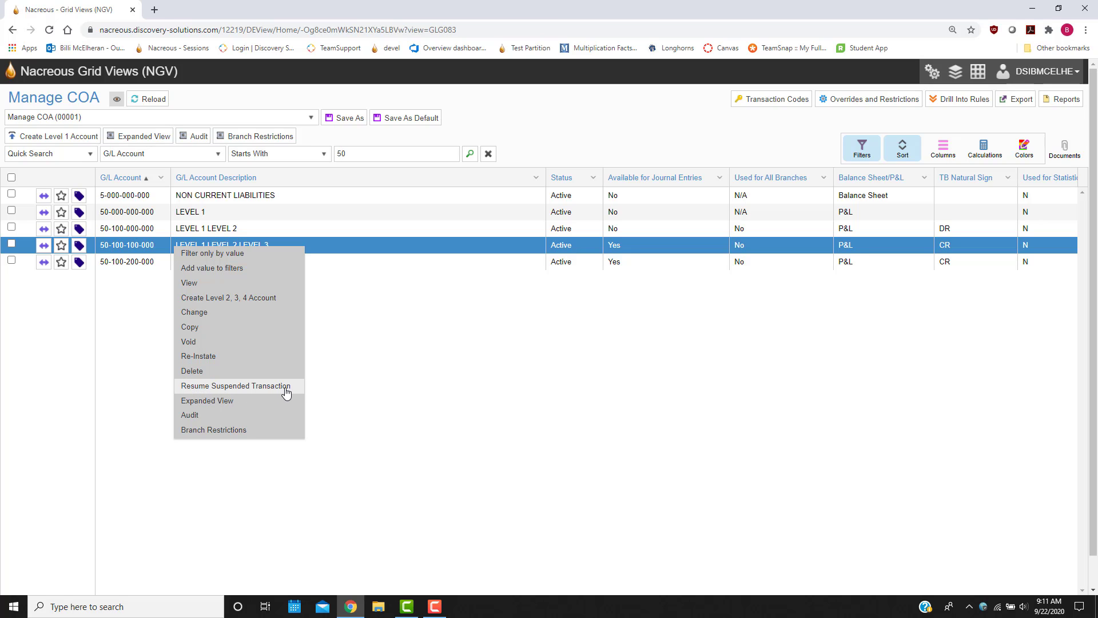
pyautogui.click(231, 326)
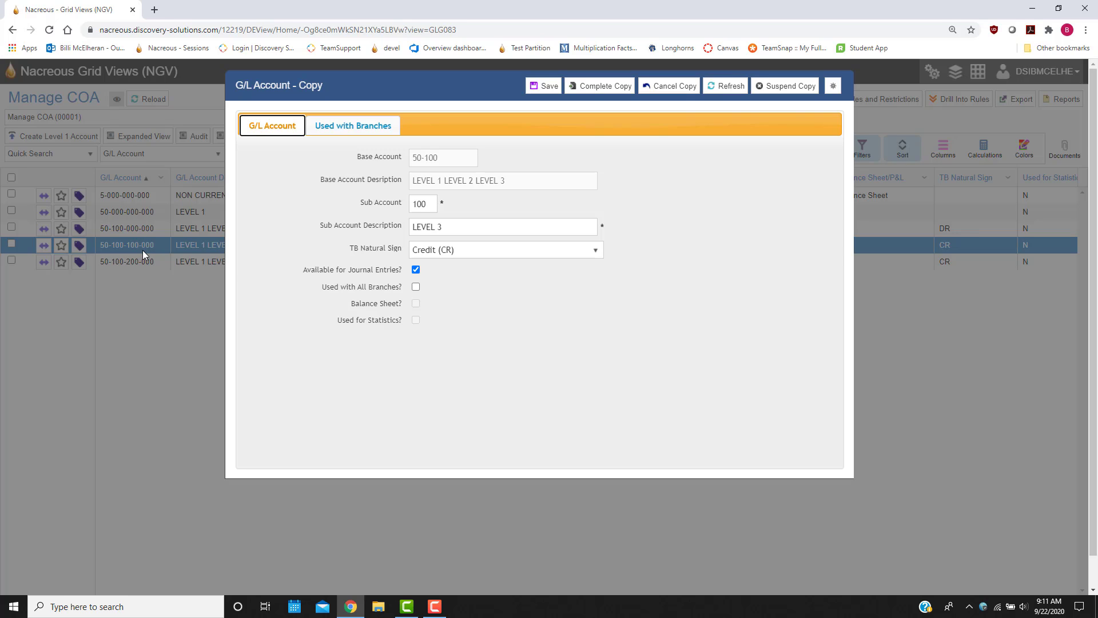
pyautogui.click(786, 86)
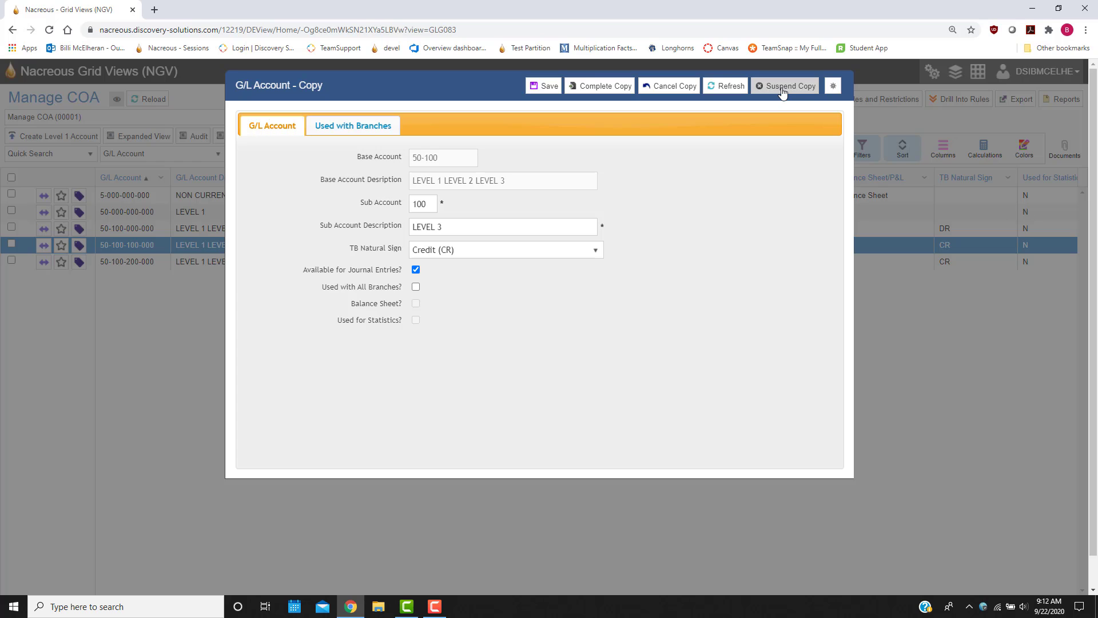
pyautogui.click(291, 331)
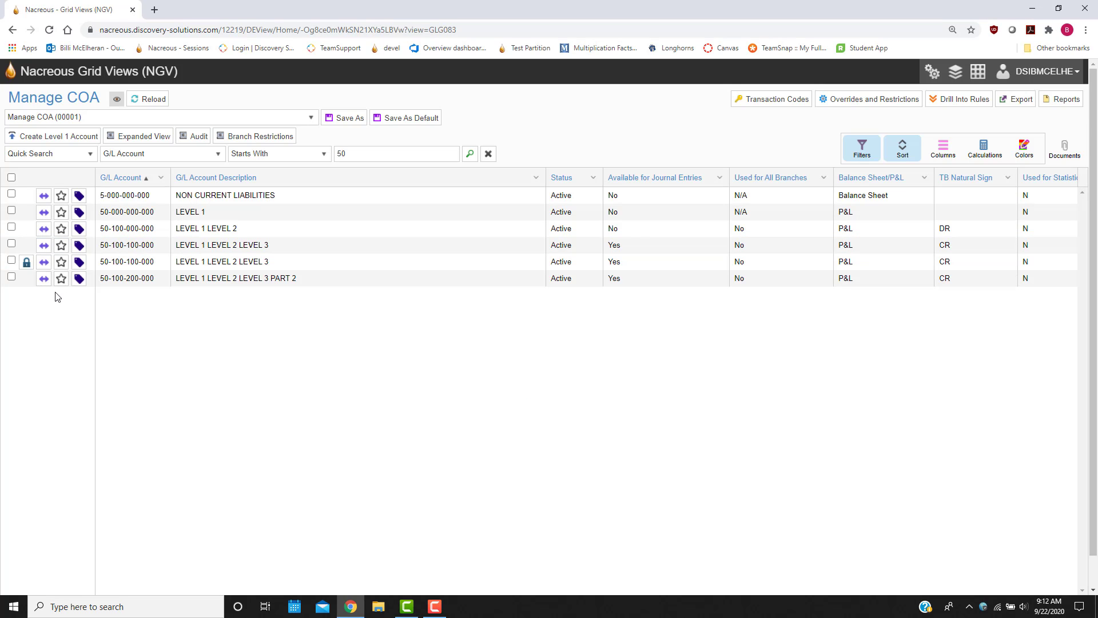
pyautogui.moveTo(26, 265)
pyautogui.rightClick(132, 261)
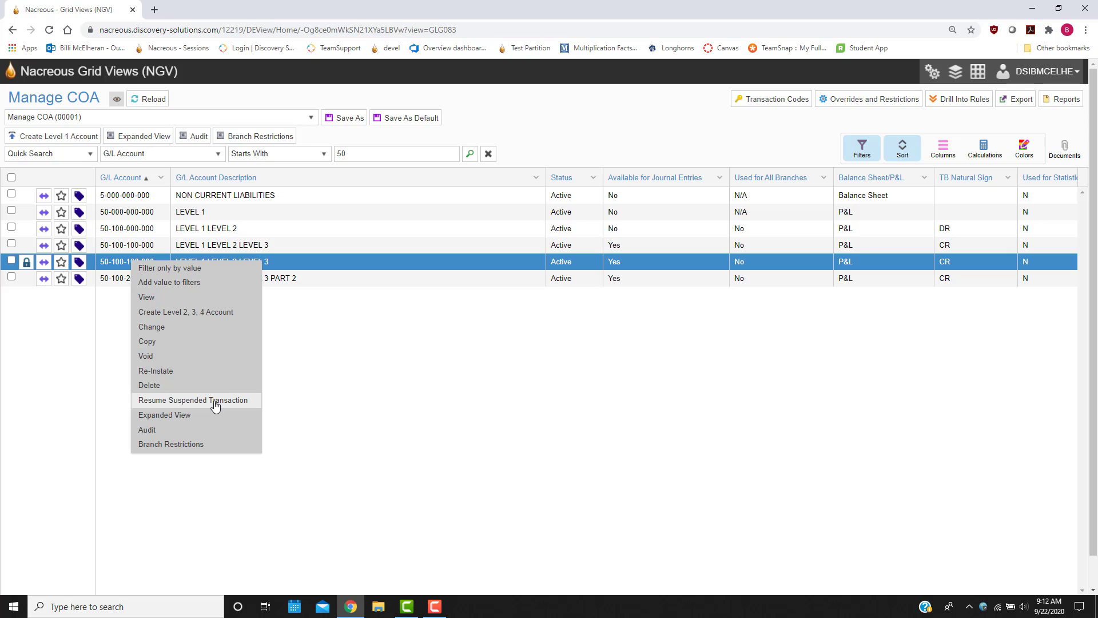
pyautogui.moveTo(33, 262)
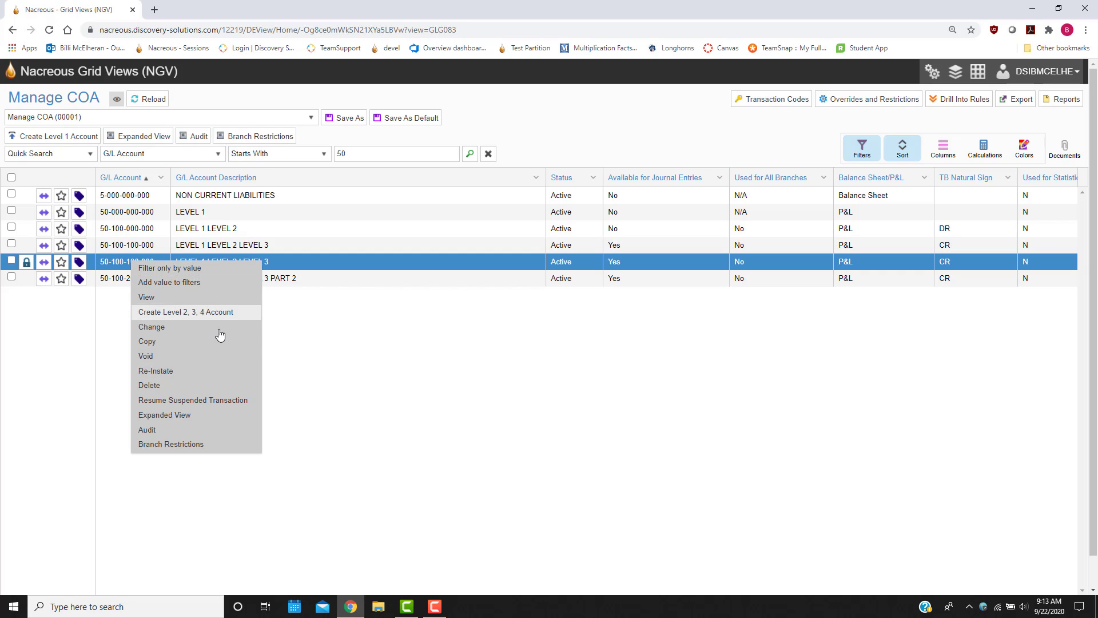
pyautogui.click(527, 132)
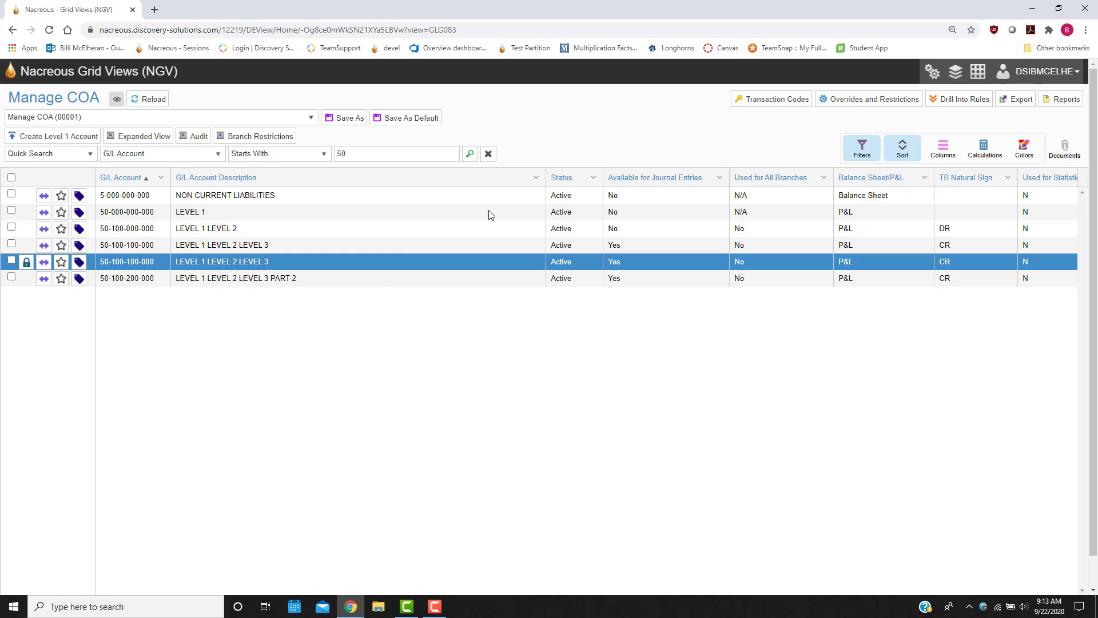